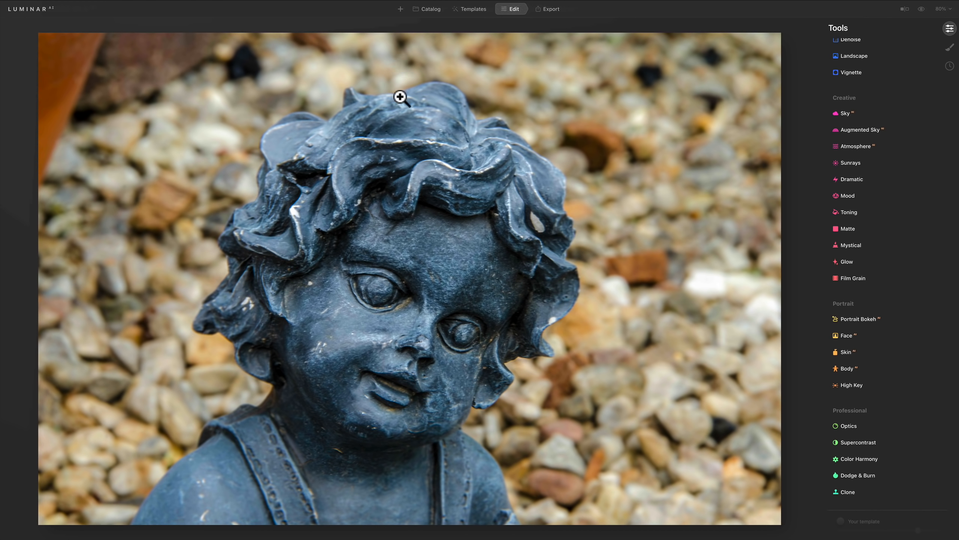
Step: Open the Portrait Bokeh settings for the cherub statue photo, and switch to Photoshop
{"action": "left_click", "coordinate": [865, 314]}
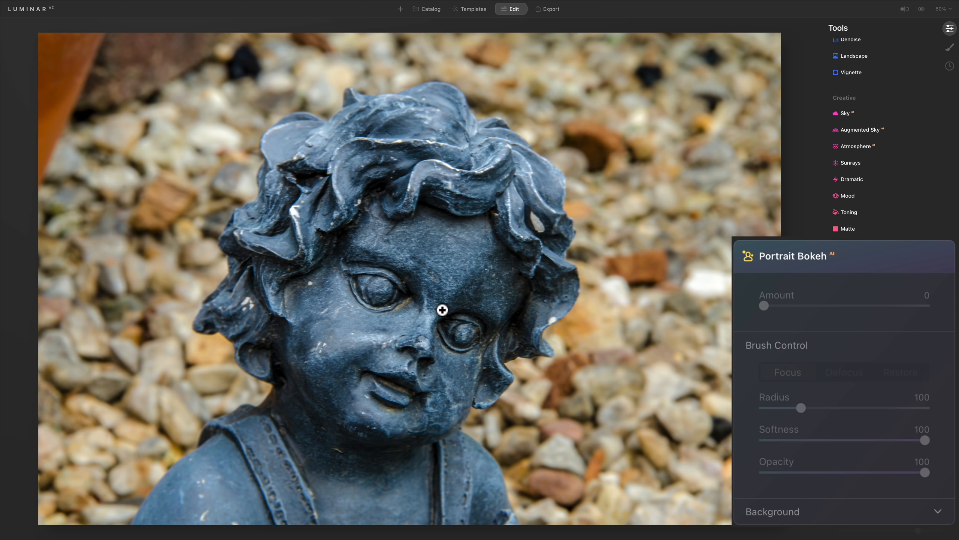
{"action": "key", "text": "ctrl+Left"}
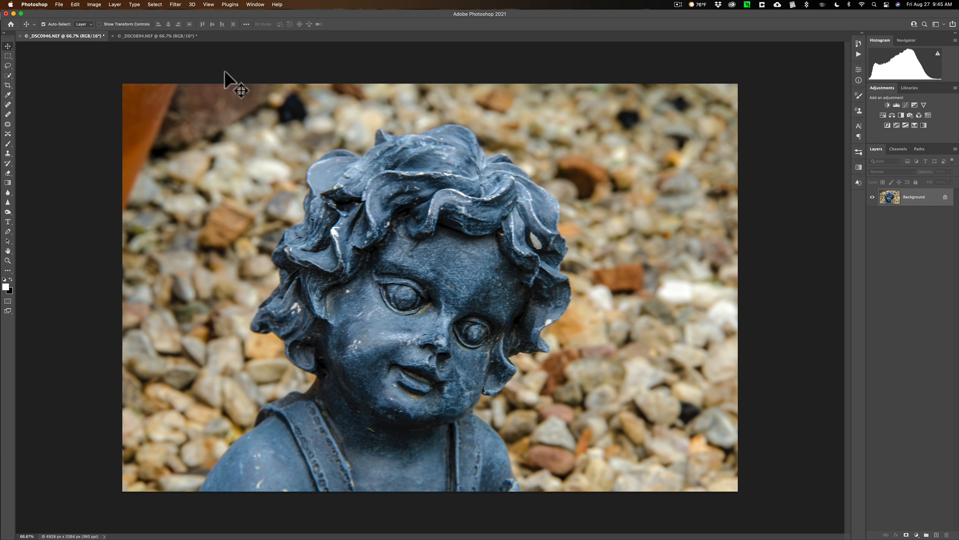
Step: Open Neural Filters for the cherub statue photo and enable the Depth Blur filter
{"action": "left_click", "coordinate": [175, 4]}
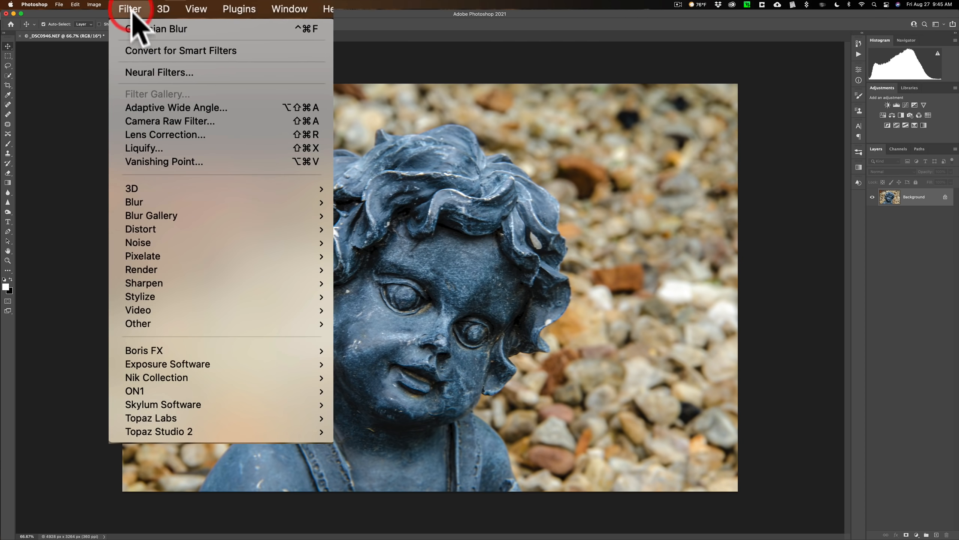
{"action": "left_click", "coordinate": [146, 73]}
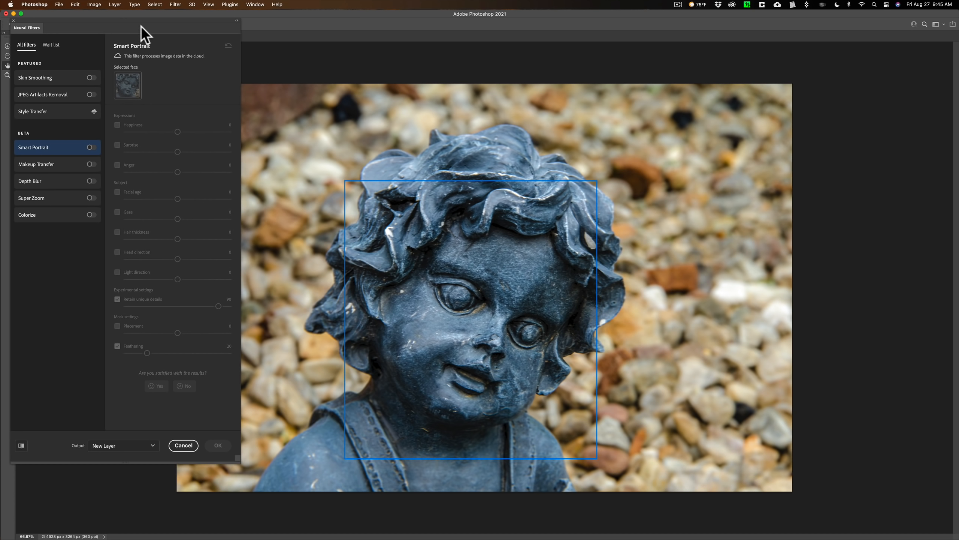
{"action": "left_click", "coordinate": [31, 183]}
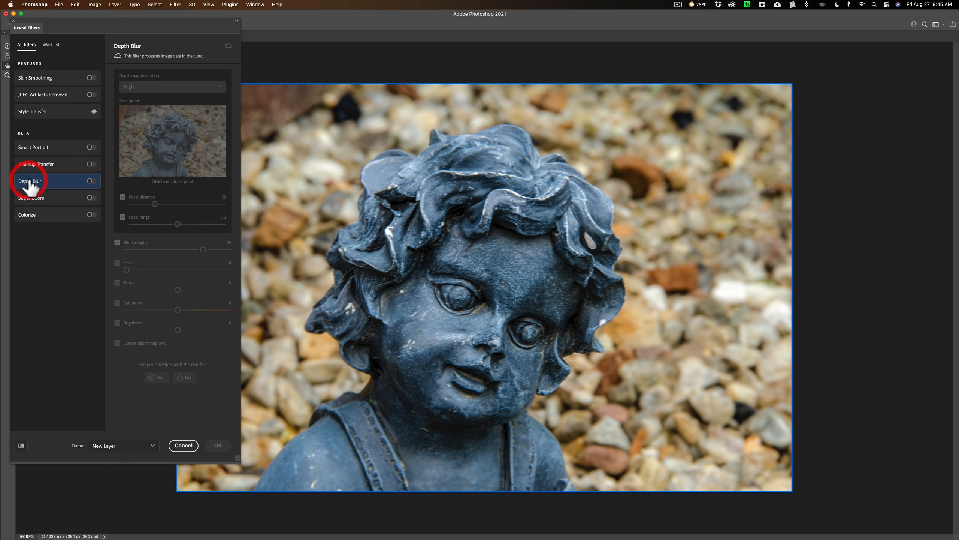
{"action": "left_click", "coordinate": [91, 181]}
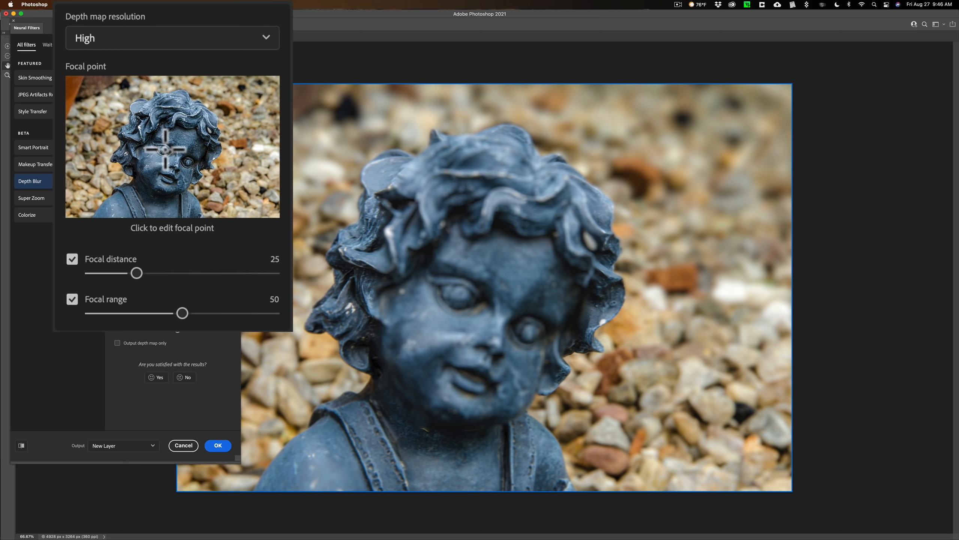
Step: Try a Depth Blur focal point on the statue's eye, and remove it
{"action": "left_click", "coordinate": [165, 149]}
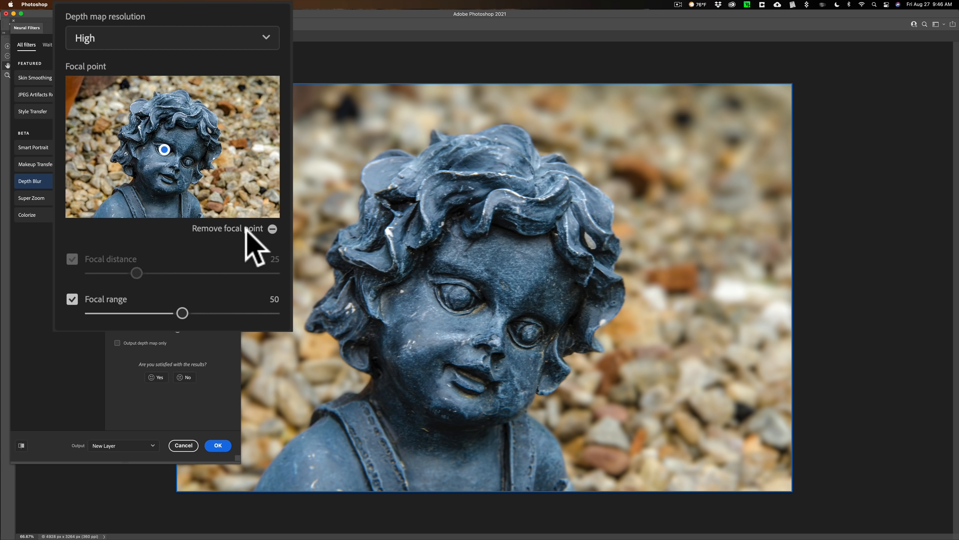
{"action": "left_click", "coordinate": [273, 229]}
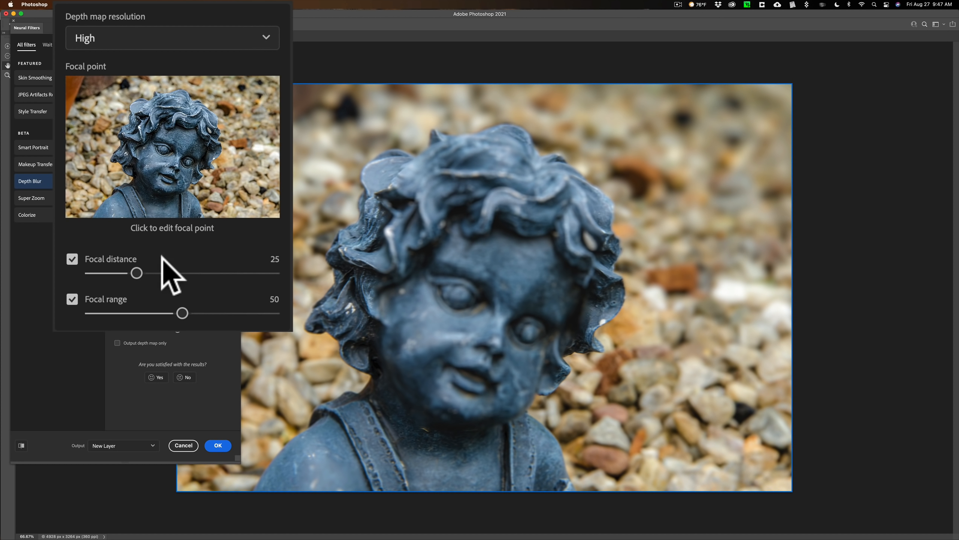
Step: Set the Depth Blur focal distance to 0 and the blur strength to 100
{"action": "left_click_drag", "start_coordinate": [137, 272], "coordinate": [64, 266]}
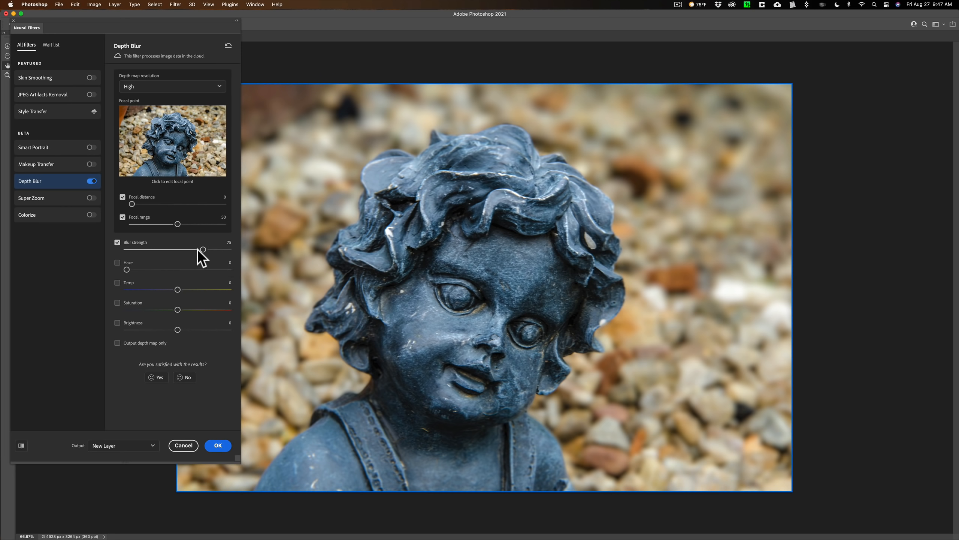
{"action": "left_click_drag", "start_coordinate": [203, 249], "coordinate": [230, 251]}
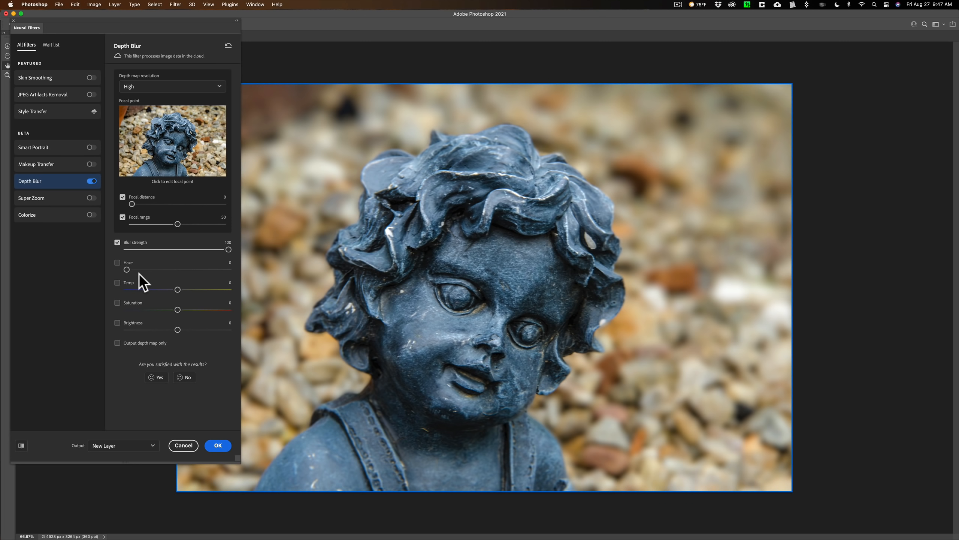
Step: Try the Depth Blur haze at 100, and disable the haze again
{"action": "left_click", "coordinate": [118, 263]}
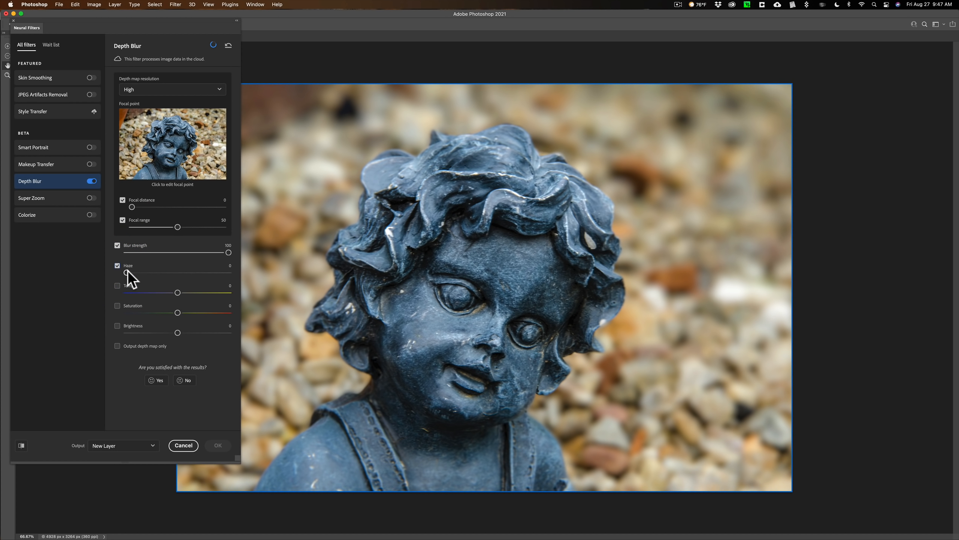
{"action": "left_click_drag", "start_coordinate": [126, 269], "coordinate": [250, 273]}
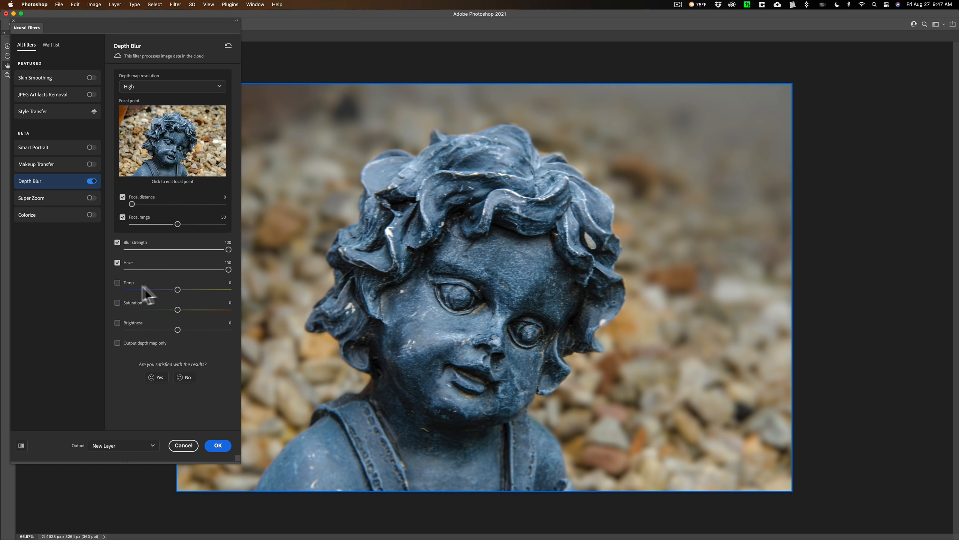
{"action": "left_click", "coordinate": [117, 262]}
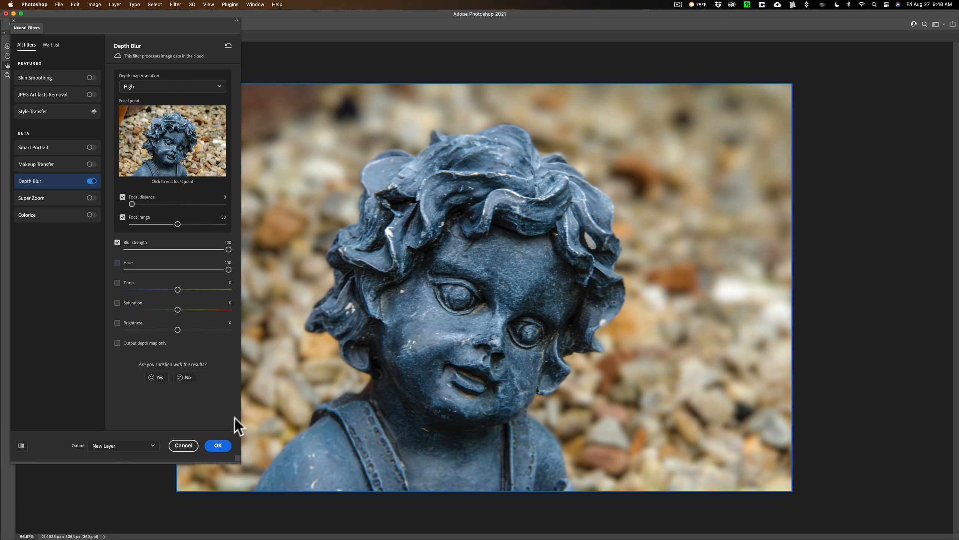
Step: Apply the Depth Blur to the statue photo as a new layer and clear the selection
{"action": "left_click", "coordinate": [219, 445]}
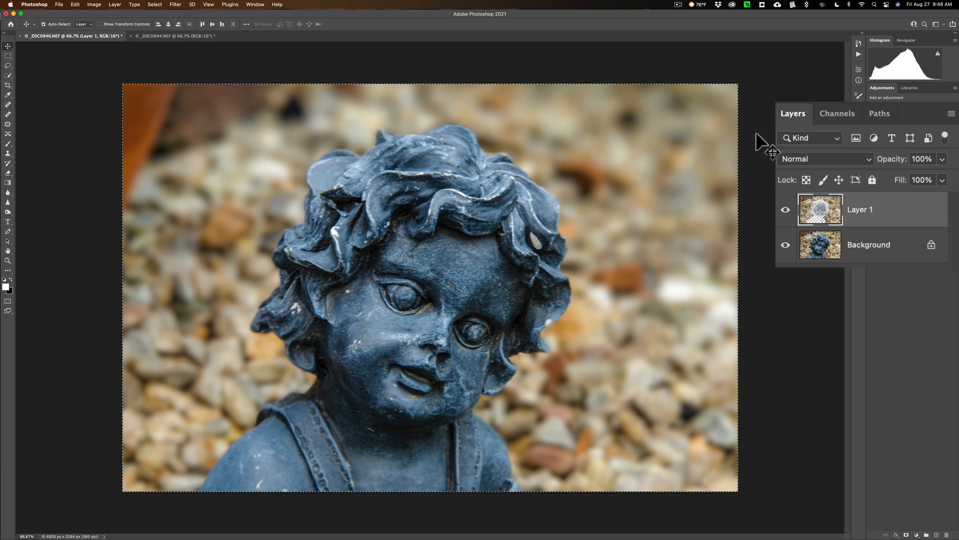
{"action": "key", "text": "super"}
{"action": "key", "text": "super+d"}
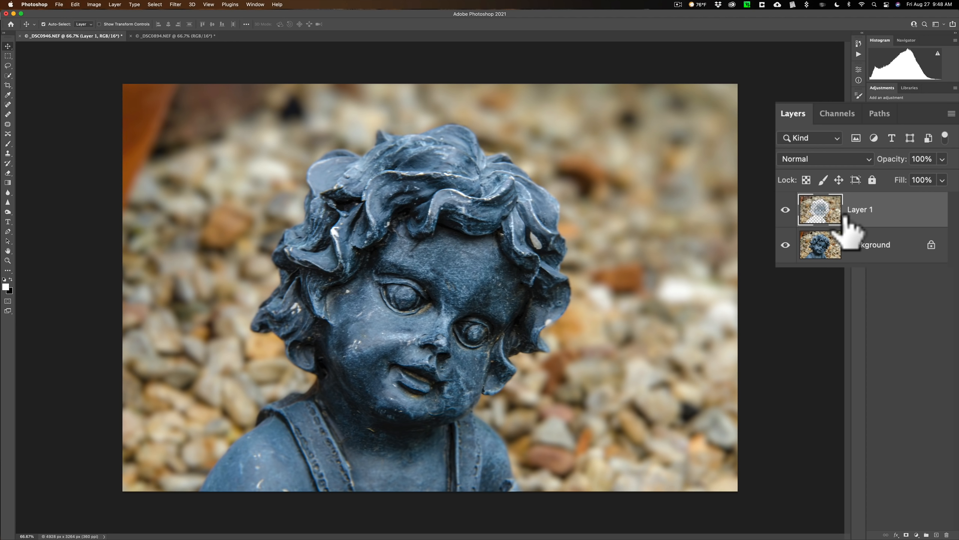
Step: Hide the Background layer to inspect the Depth Blur layer alone, and show it again
{"action": "left_click", "coordinate": [786, 245]}
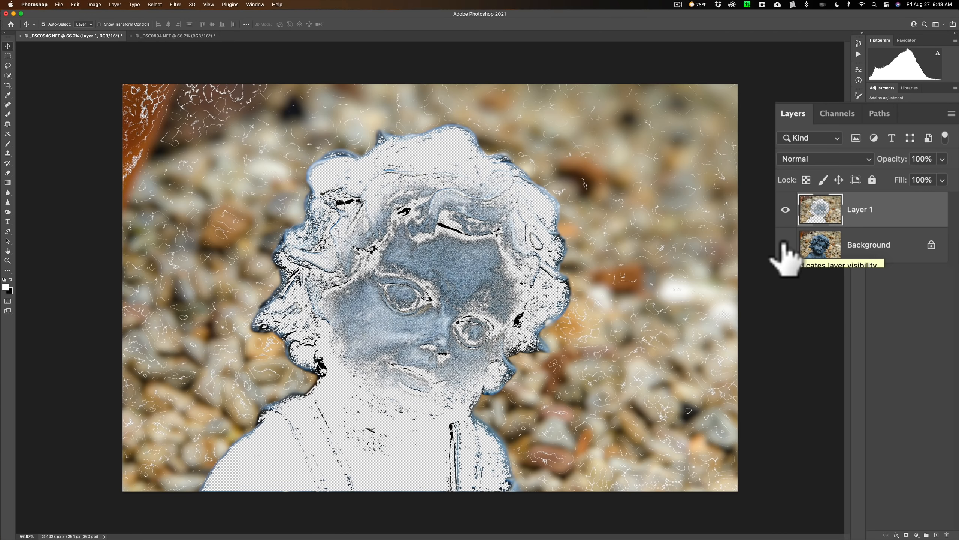
{"action": "left_click", "coordinate": [785, 244]}
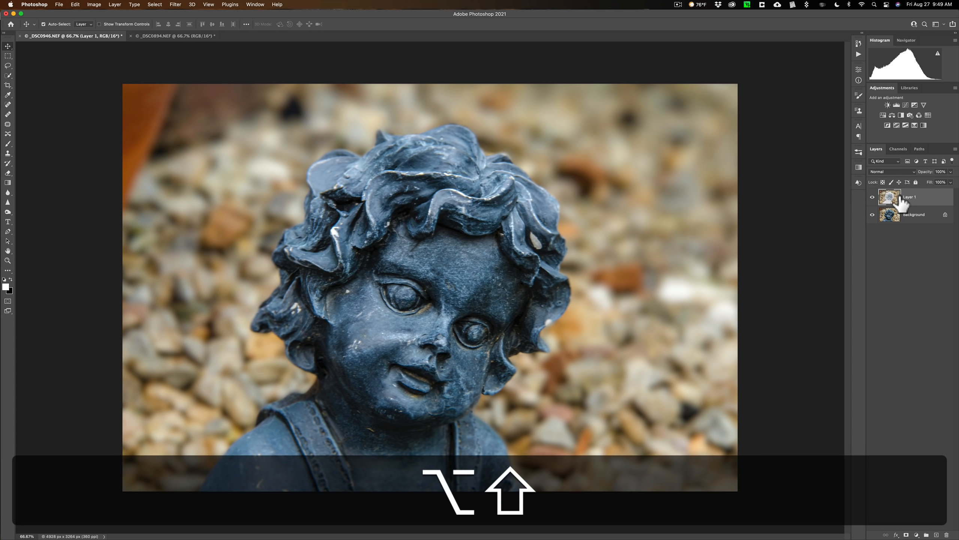
Step: Try stamping all visible layers into a new merged layer, and delete that layer
{"action": "key", "text": "alt+shift+super+e"}
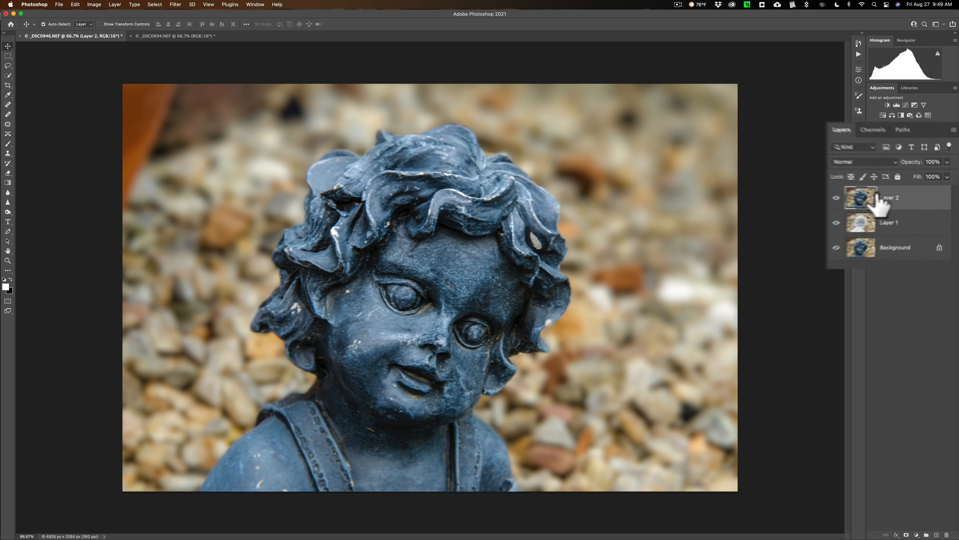
{"action": "left_click_drag", "start_coordinate": [882, 206], "coordinate": [947, 534]}
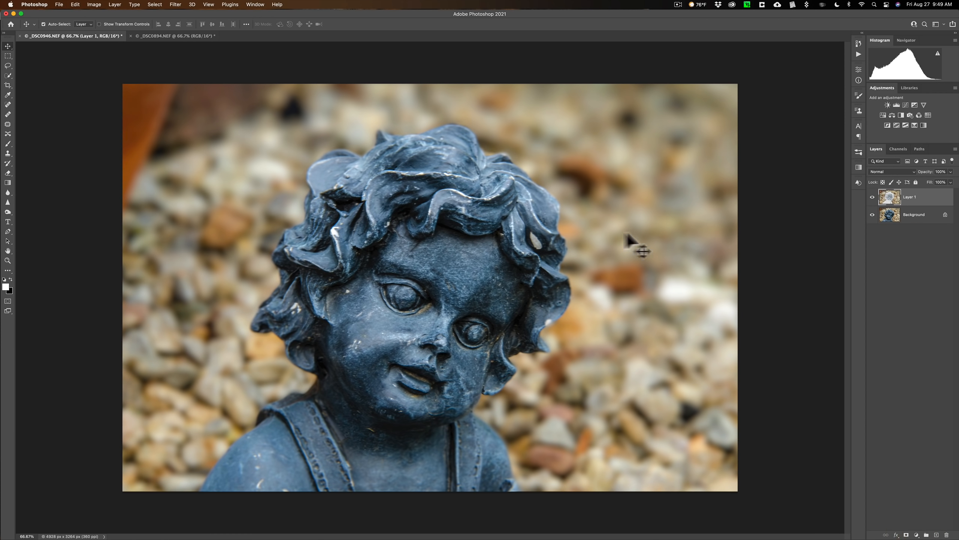
Step: Switch to the _DSC0894.NEF gargoyle photo and enable the Depth Blur neural filter on it
{"action": "left_click", "coordinate": [167, 36]}
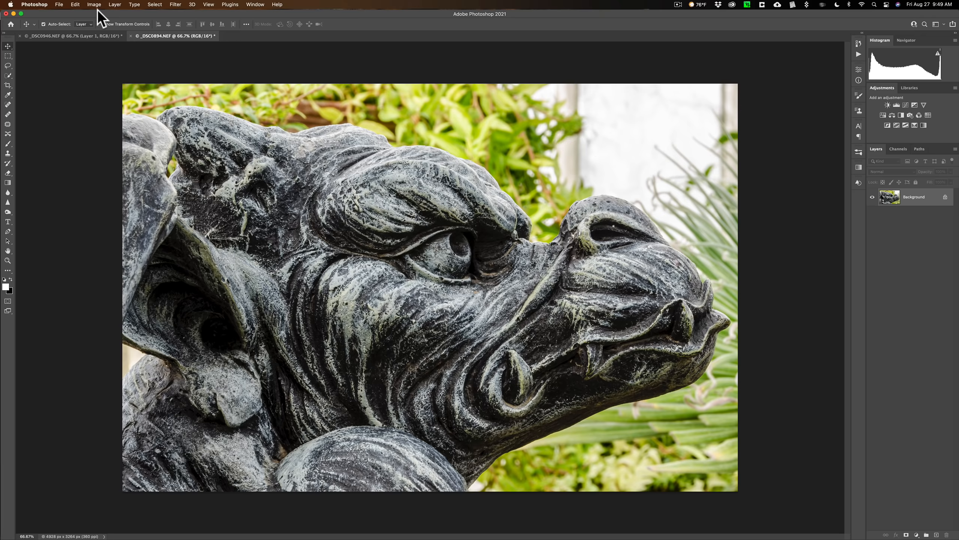
{"action": "left_click", "coordinate": [176, 5]}
{"action": "left_click", "coordinate": [151, 71]}
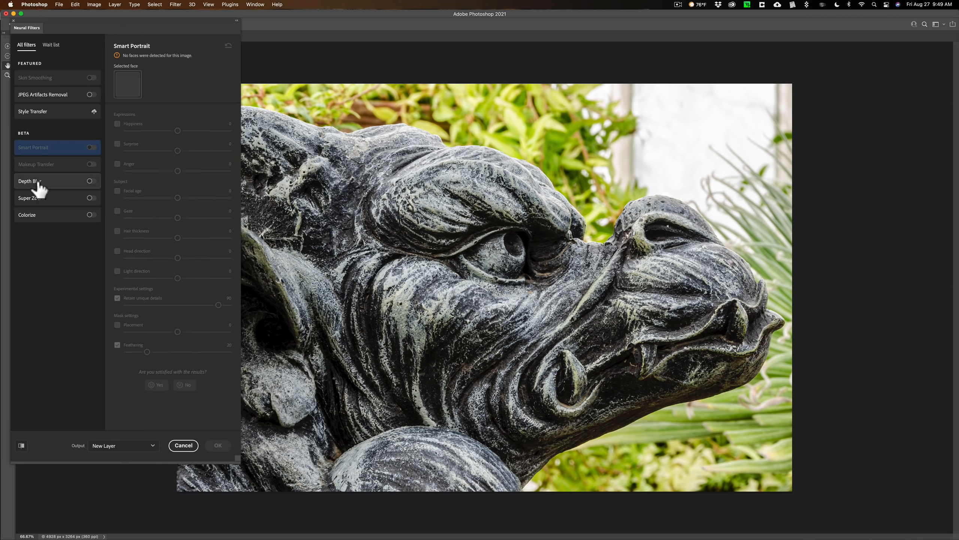
{"action": "left_click", "coordinate": [39, 185]}
{"action": "left_click", "coordinate": [91, 182]}
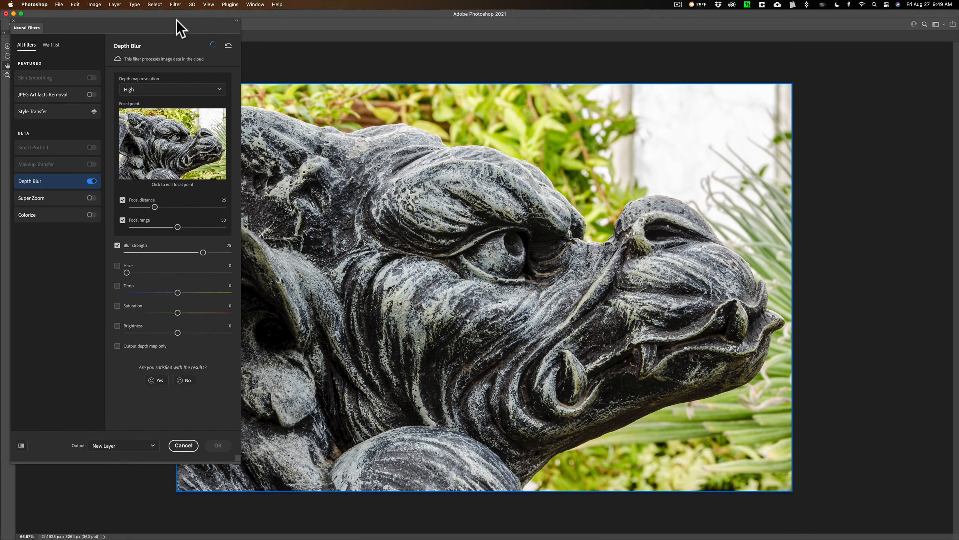
Step: Check the whole gargoyle preview, apply the Depth Blur as a new layer and clear the selection
{"action": "left_click_drag", "start_coordinate": [166, 26], "coordinate": [121, 27]}
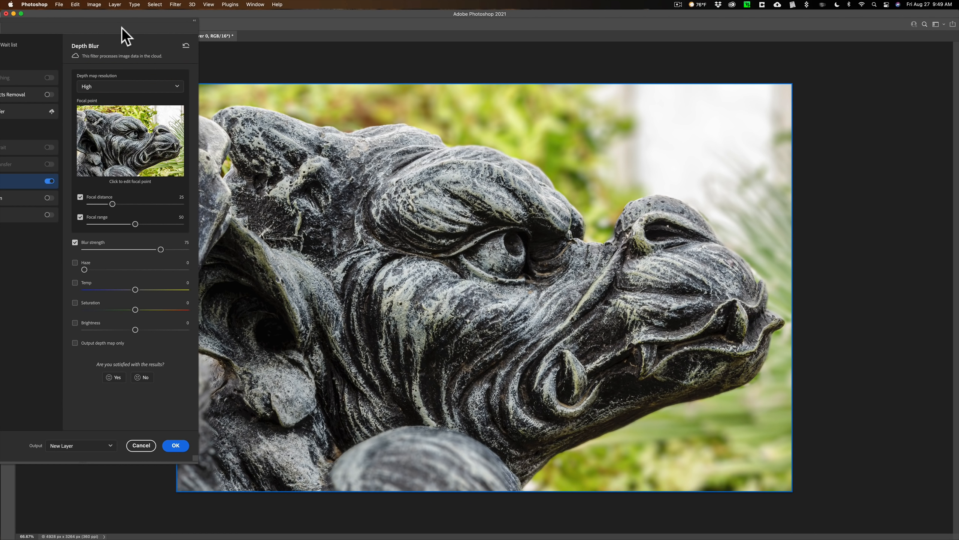
{"action": "left_click_drag", "start_coordinate": [151, 28], "coordinate": [122, 28]}
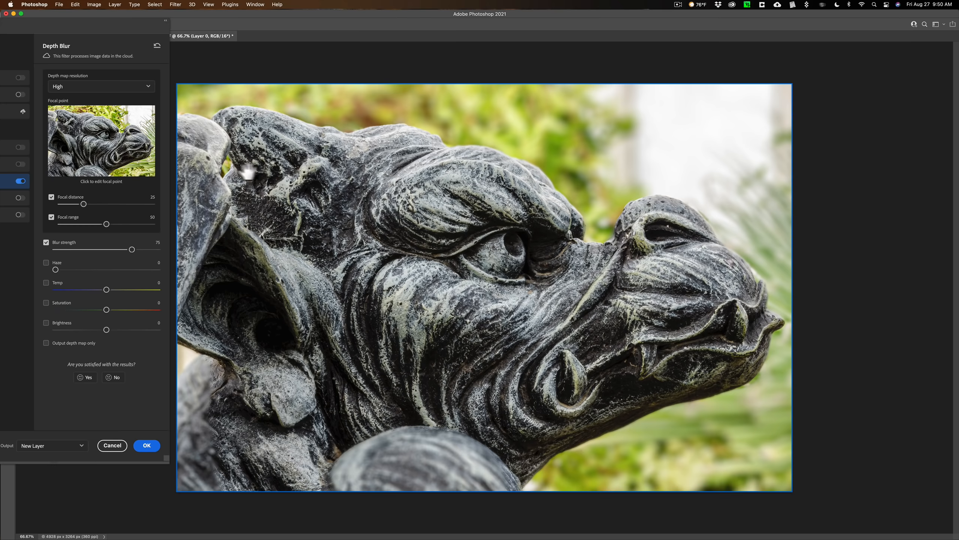
{"action": "left_click_drag", "start_coordinate": [84, 28], "coordinate": [183, 30]}
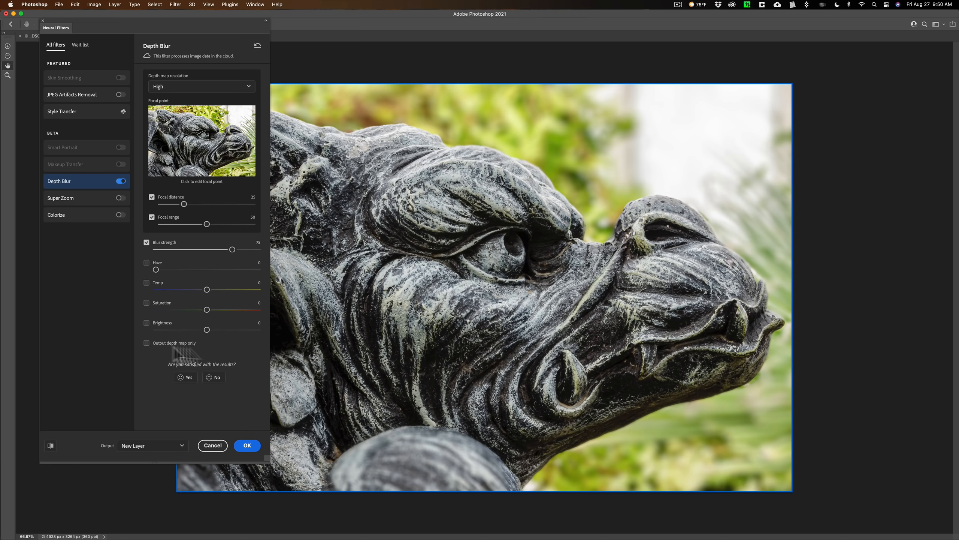
{"action": "left_click", "coordinate": [247, 445]}
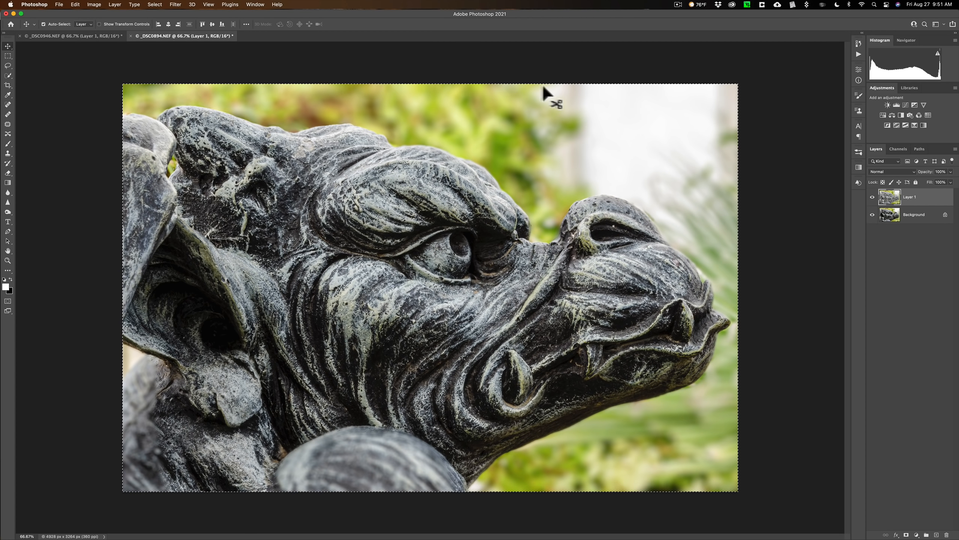
{"action": "key", "text": "super+d"}
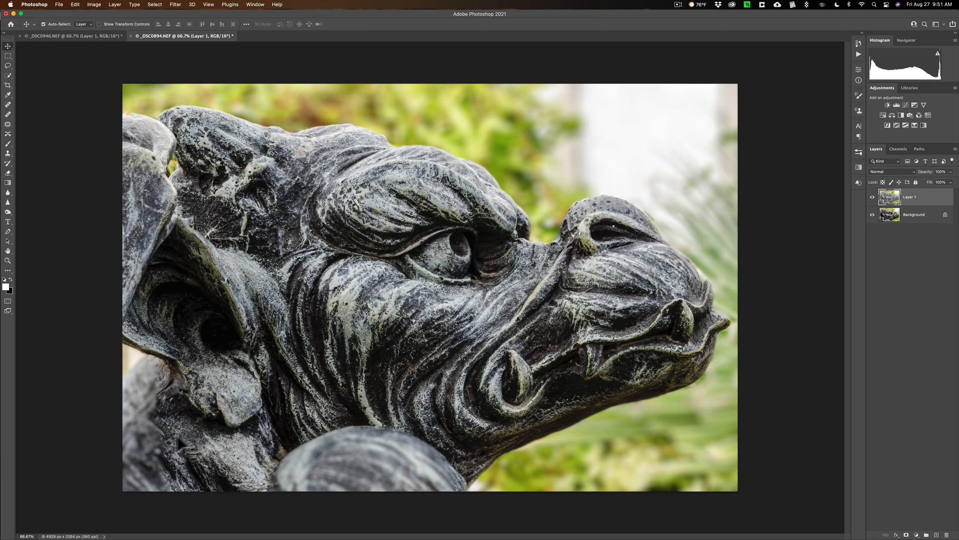
Step: Toggle the Depth Blur layer's visibility to compare the gargoyle before and after blurring
{"action": "left_click", "coordinate": [872, 197]}
{"action": "left_click", "coordinate": [872, 196]}
{"action": "left_click", "coordinate": [937, 535]}
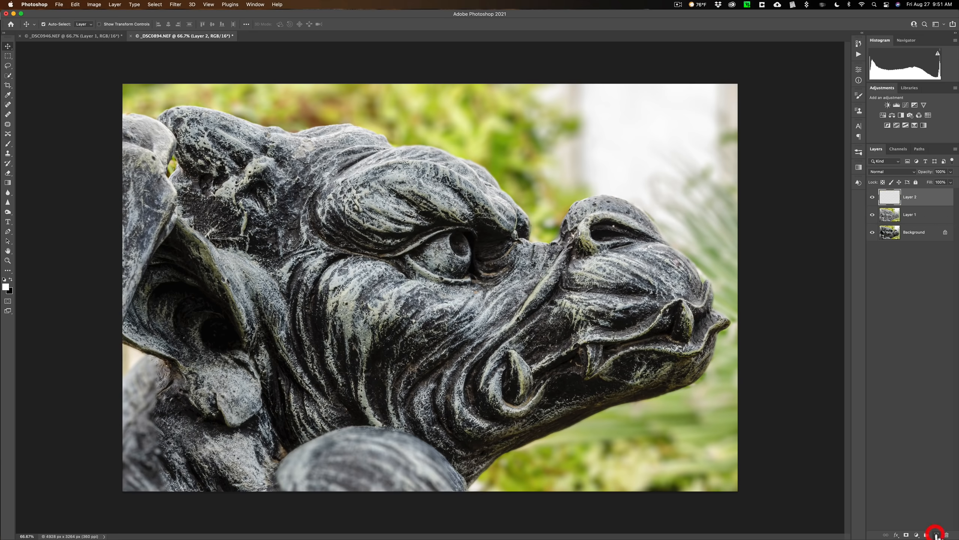
{"action": "key", "text": "super"}
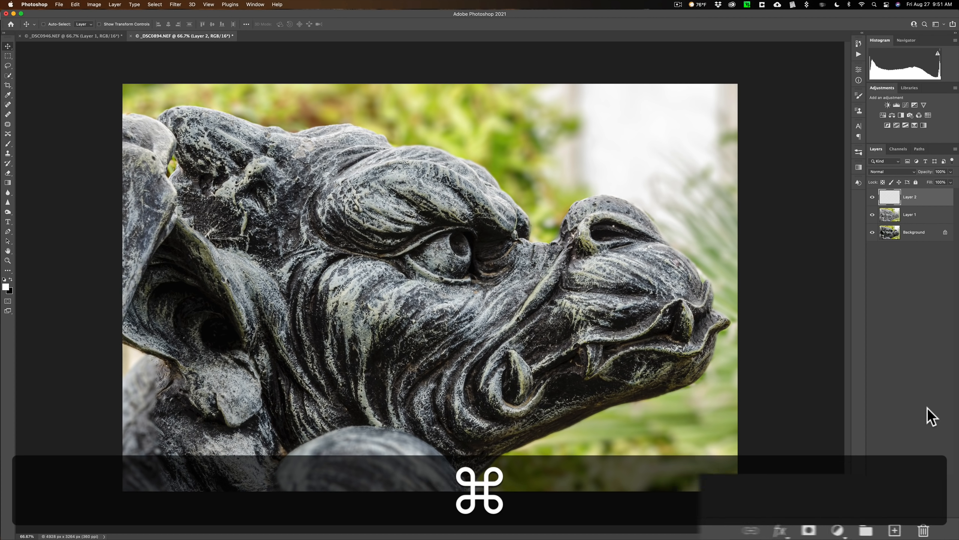
{"action": "key", "text": "super+z"}
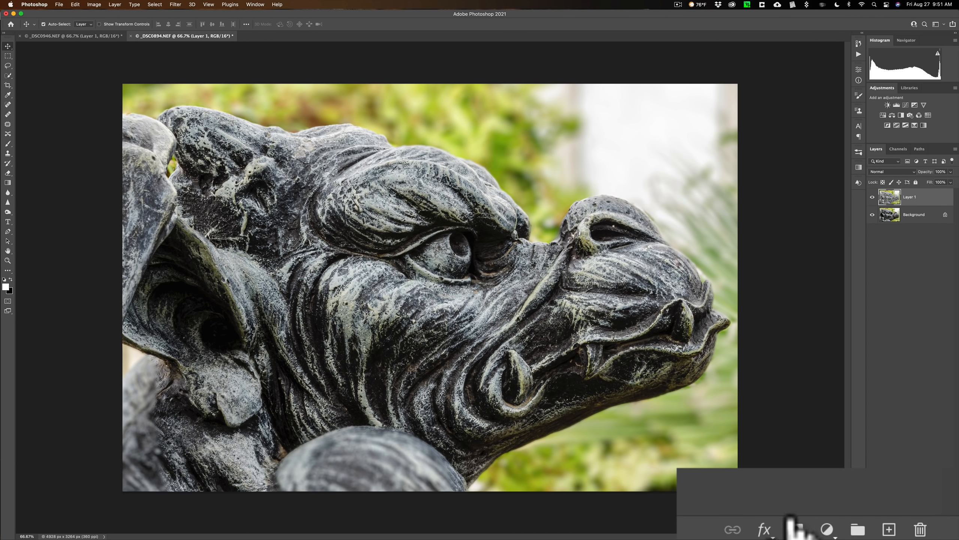
Step: Add a white layer mask to the gargoyle's Depth Blur layer, with the mask selected for editing
{"action": "left_click", "coordinate": [906, 534]}
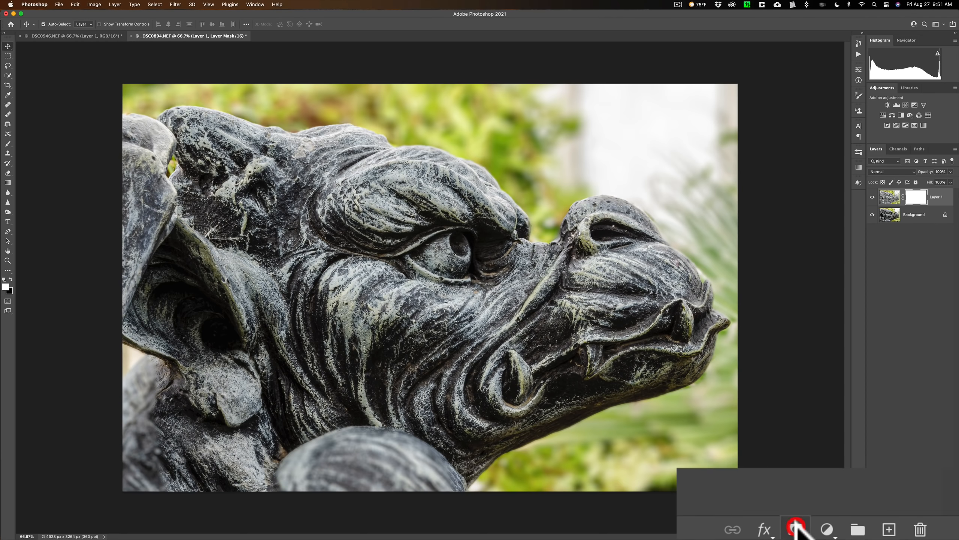
{"action": "left_click", "coordinate": [917, 198]}
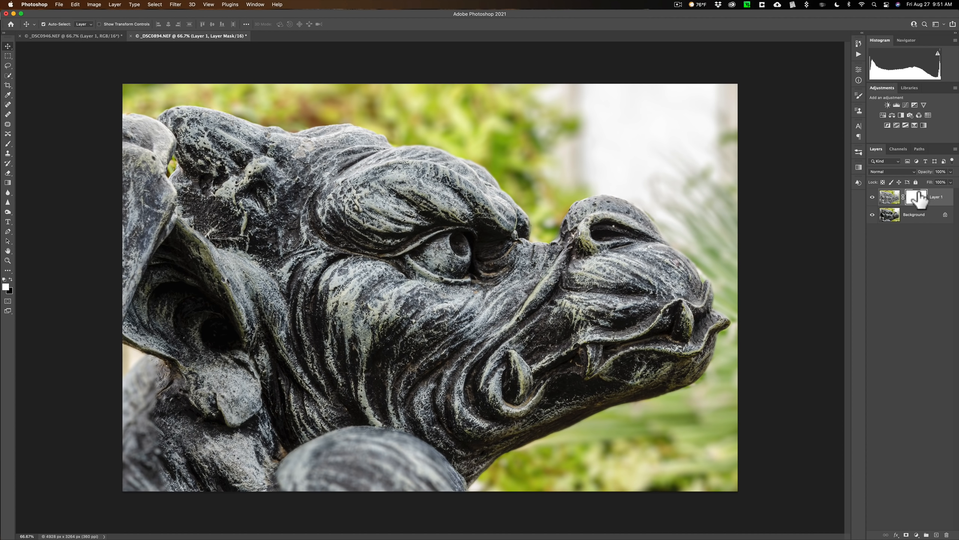
{"action": "left_click", "coordinate": [917, 199]}
Step: Paint black with a large brush on the Depth Blur layer's mask to restore sharpness over the gargoyle's rounded knee and lower body
{"action": "key", "text": "b"}
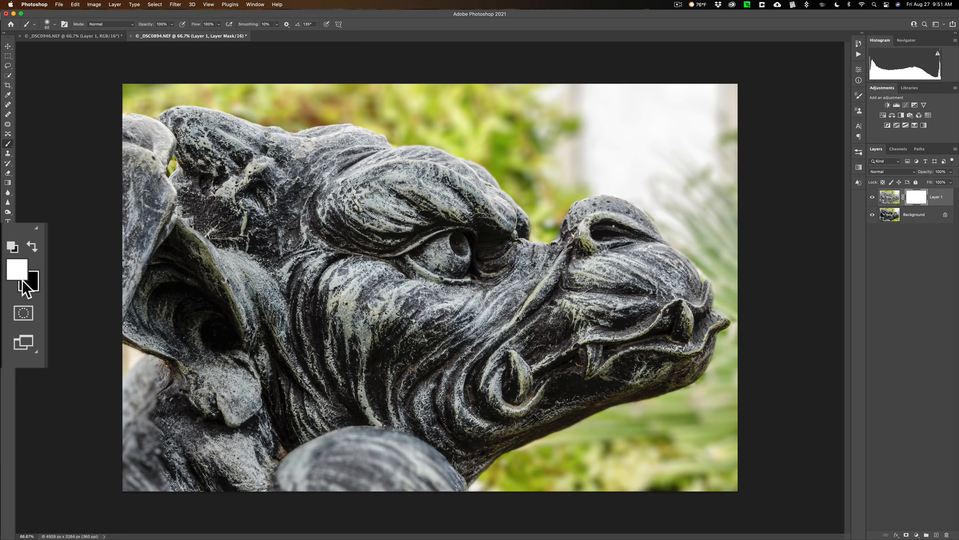
{"action": "key", "text": "x"}
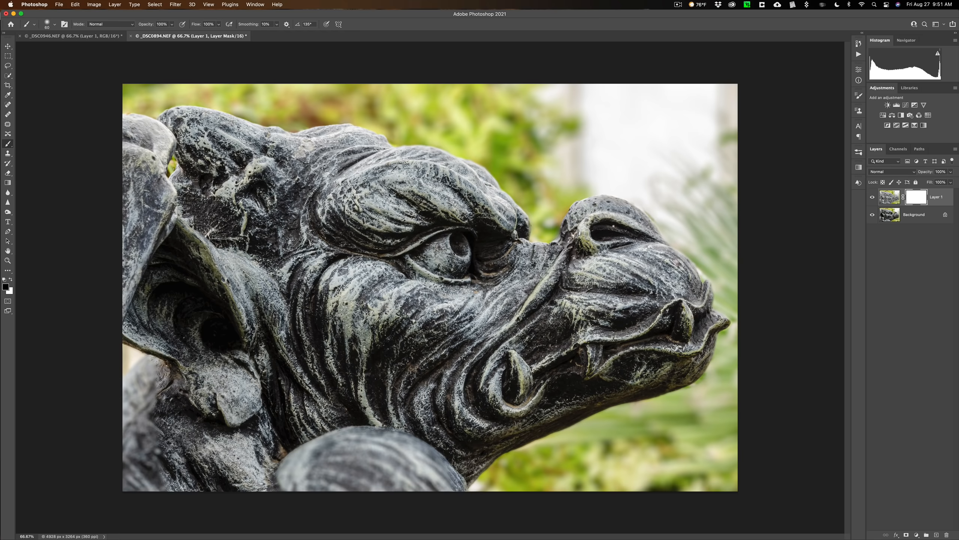
{"action": "key", "text": "bracketright"}
{"action": "key", "text": "bracketright"}
{"action": "key", "text": "bracketright"}
{"action": "key", "text": "bracketright"}
{"action": "key", "text": "bracketright"}
{"action": "key", "text": "bracketright"}
{"action": "key", "text": "bracketright"}
{"action": "left_click_drag", "start_coordinate": [401, 495], "coordinate": [270, 491]}
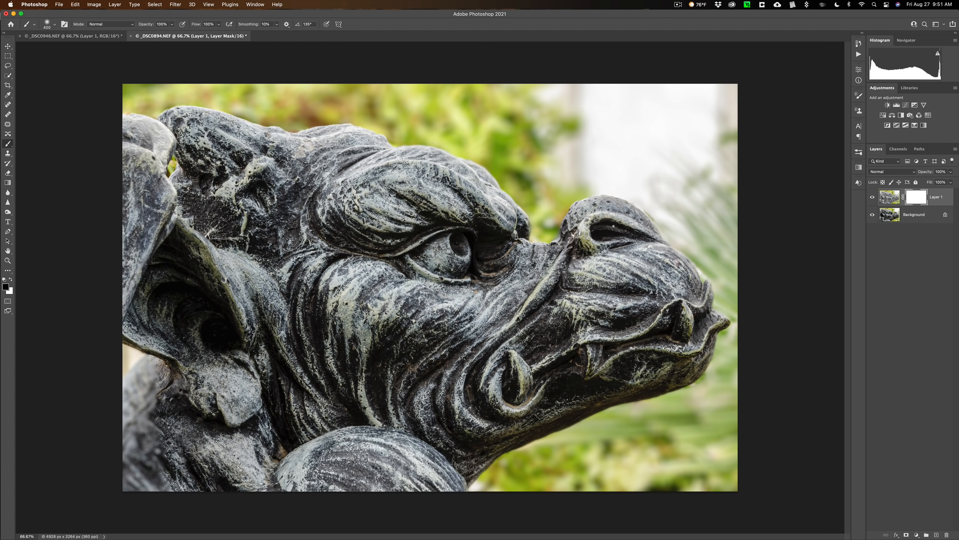
{"action": "mouse_move", "coordinate": [204, 446]}
{"action": "left_mouse_down"}
{"action": "mouse_move", "coordinate": [174, 378]}
{"action": "mouse_move", "coordinate": [147, 390]}
{"action": "mouse_move", "coordinate": [129, 423]}
{"action": "left_mouse_up"}
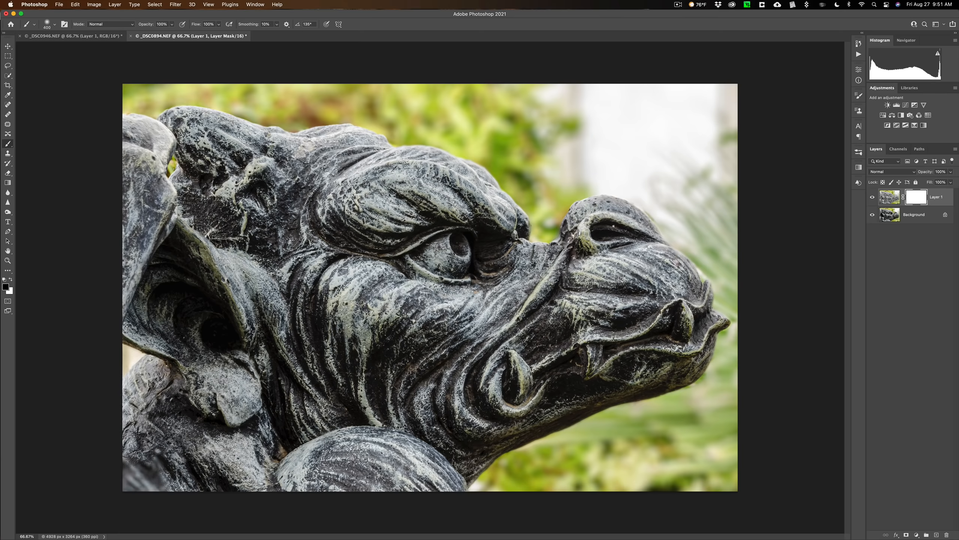
{"action": "mouse_move", "coordinate": [172, 462]}
{"action": "left_mouse_down"}
{"action": "mouse_move", "coordinate": [125, 490]}
{"action": "mouse_move", "coordinate": [147, 425]}
{"action": "mouse_move", "coordinate": [355, 463]}
{"action": "mouse_move", "coordinate": [353, 419]}
{"action": "left_mouse_up"}
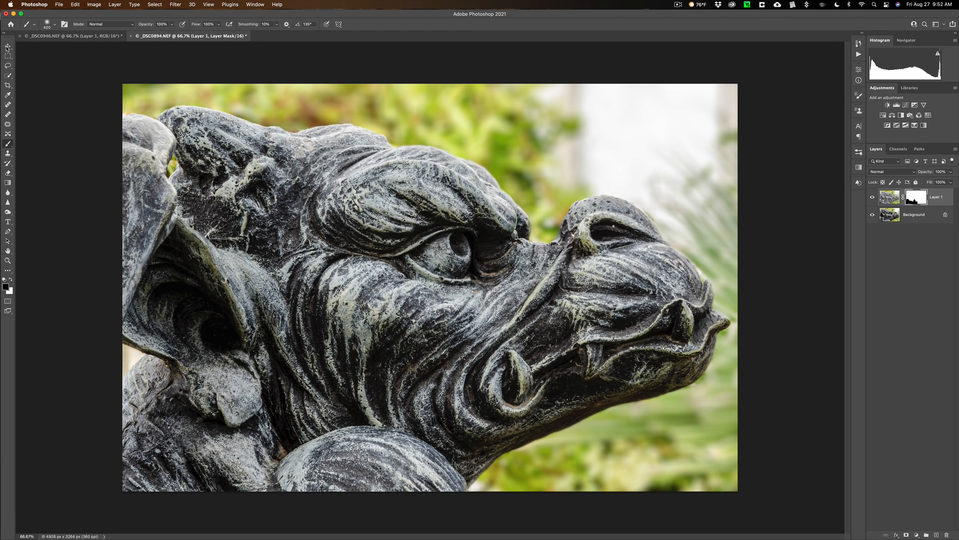
{"action": "key", "text": "v"}
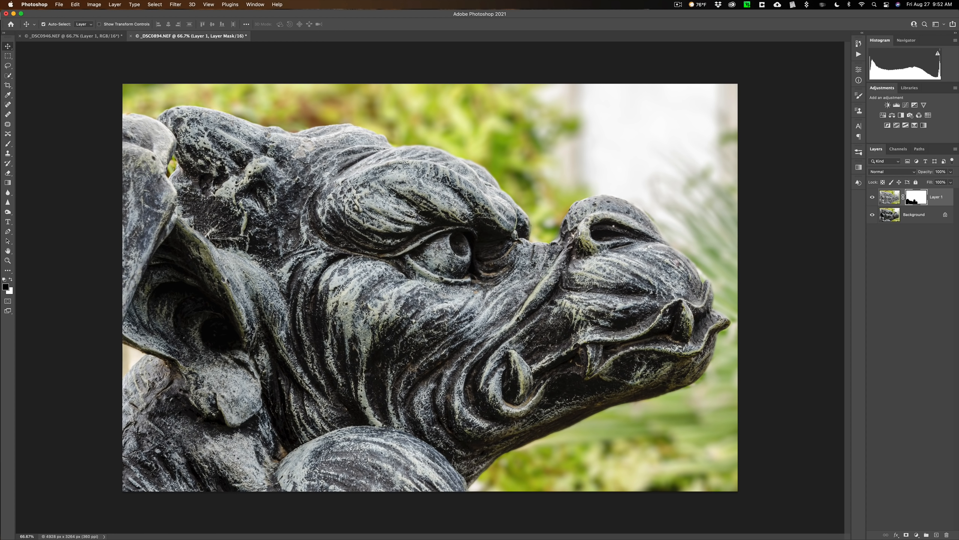
Step: Quick-select the small patch of foliage showing behind the gargoyle's ear on the Background layer and copy it to a new layer
{"action": "left_click", "coordinate": [891, 217]}
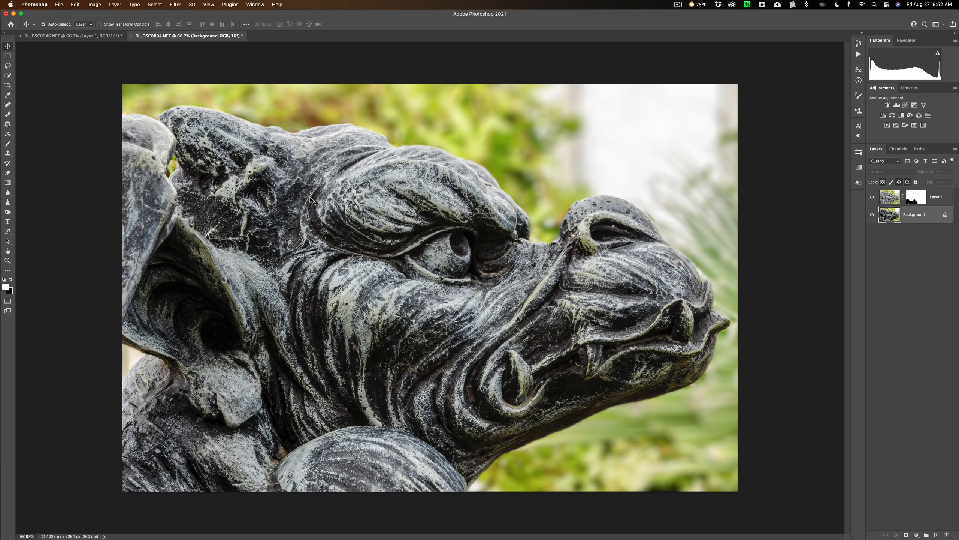
{"action": "key", "text": "w"}
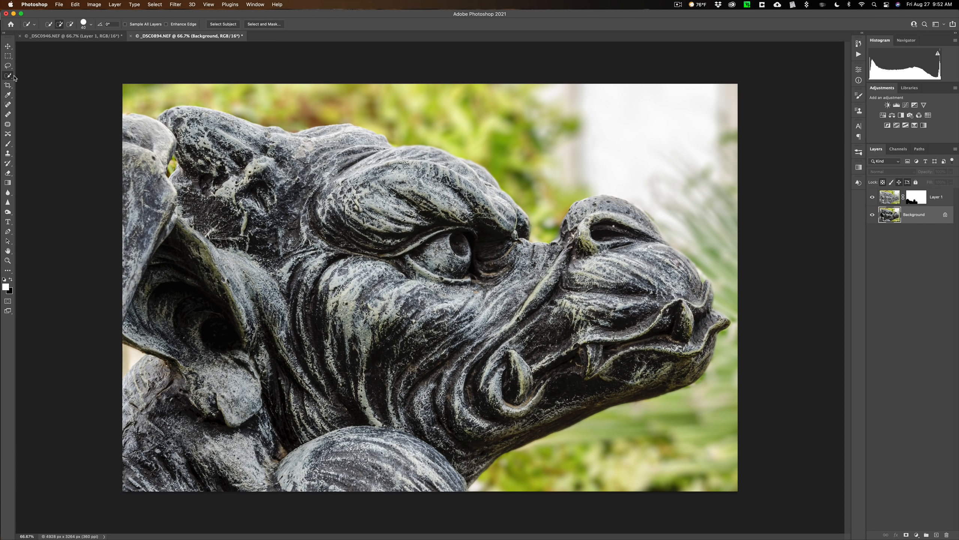
{"action": "right_click", "coordinate": [7, 77]}
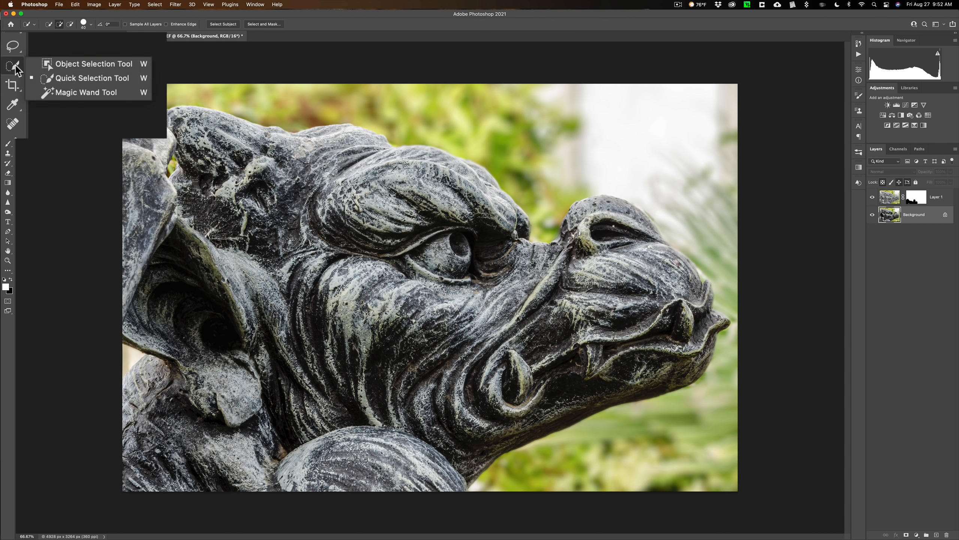
{"action": "left_click", "coordinate": [71, 80]}
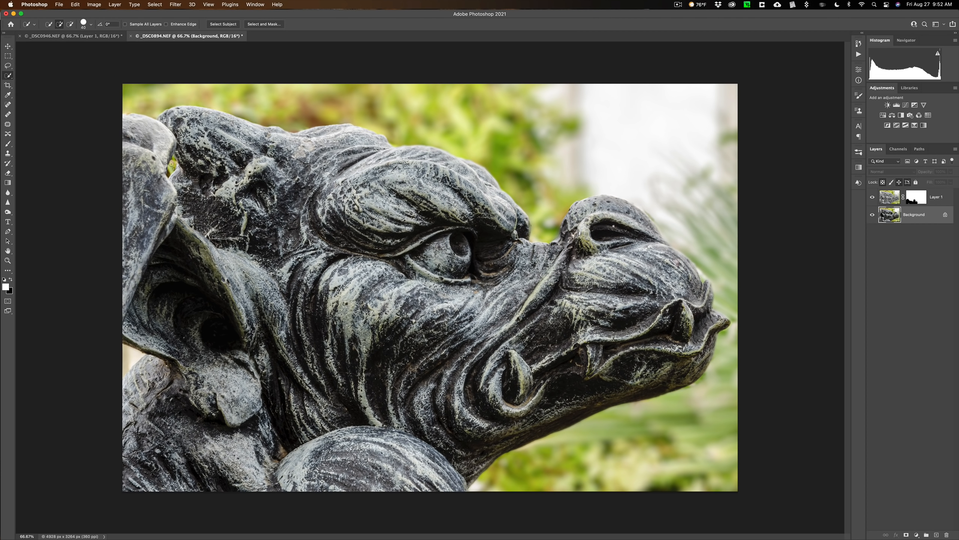
{"action": "key", "text": "bracketleft"}
{"action": "key", "text": "bracketright"}
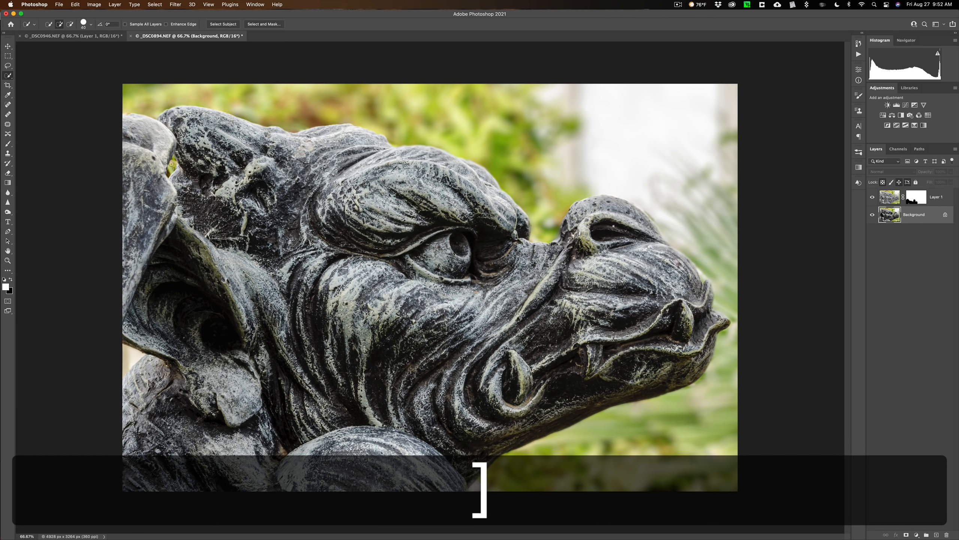
{"action": "key", "text": "bracketleft"}
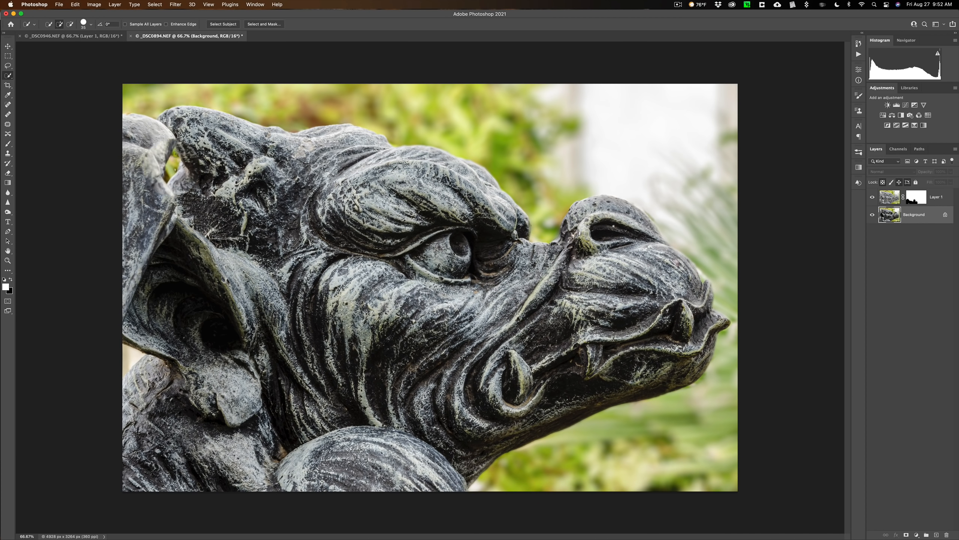
{"action": "left_click", "coordinate": [172, 165]}
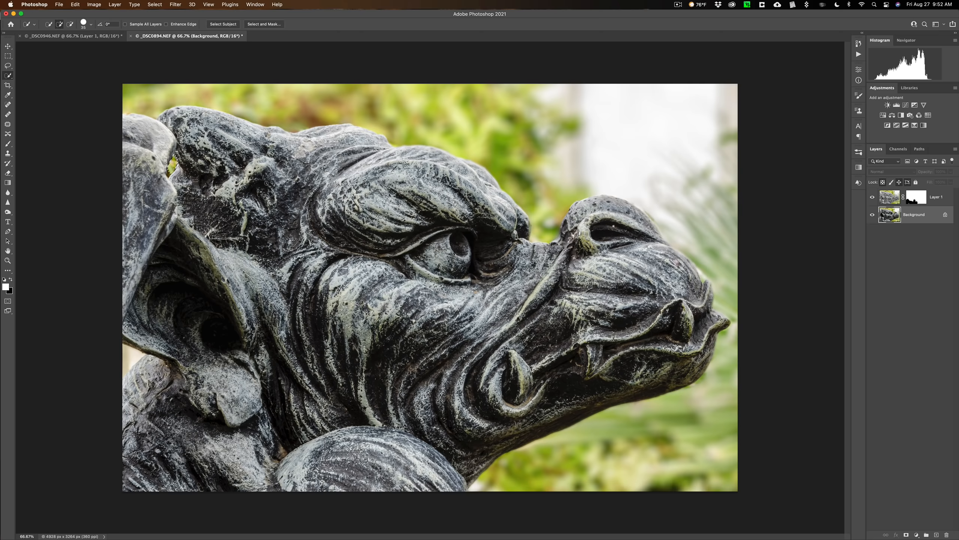
{"action": "key", "text": "super"}
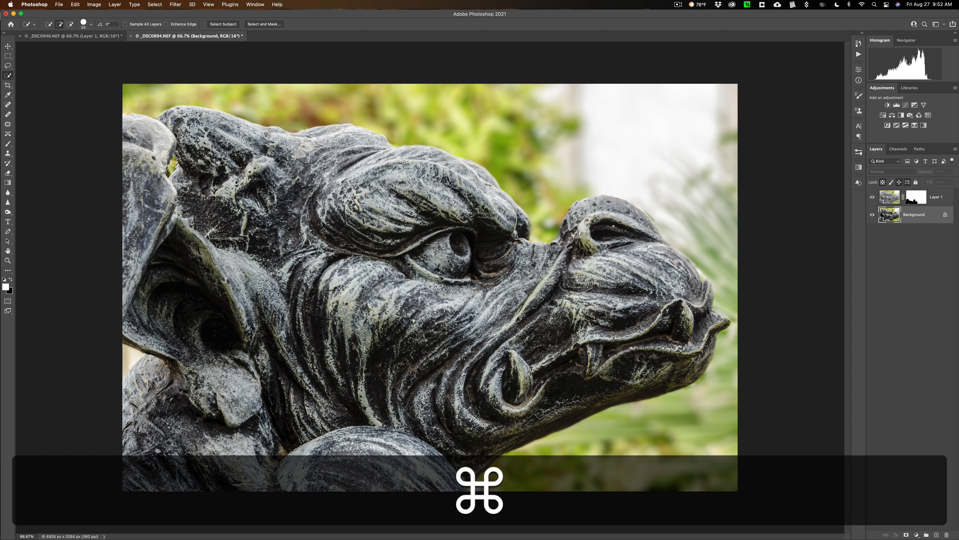
{"action": "key", "text": "super+j"}
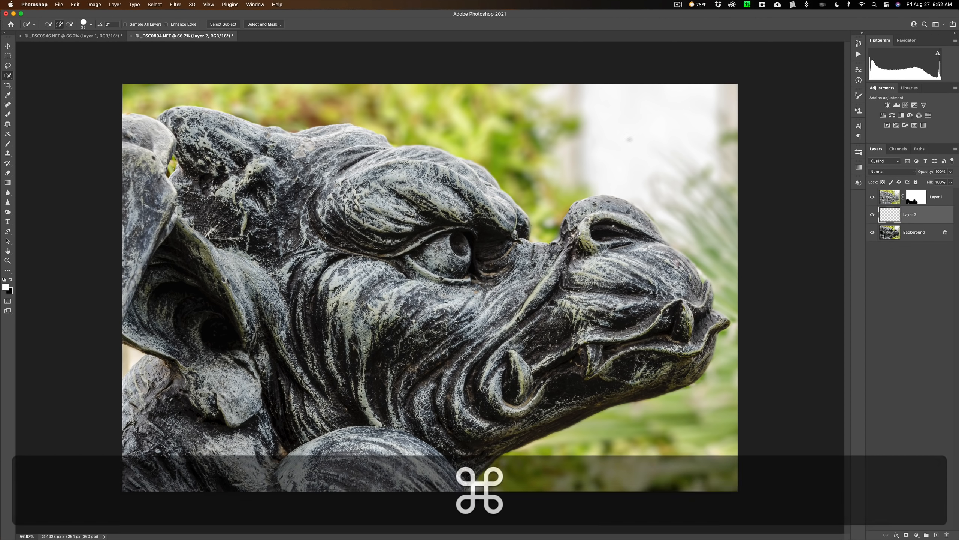
Step: Isolate the copied foliage patch to check it, move its layer above the Depth Blur layer and show all layers again
{"action": "left_click", "coordinate": [872, 197]}
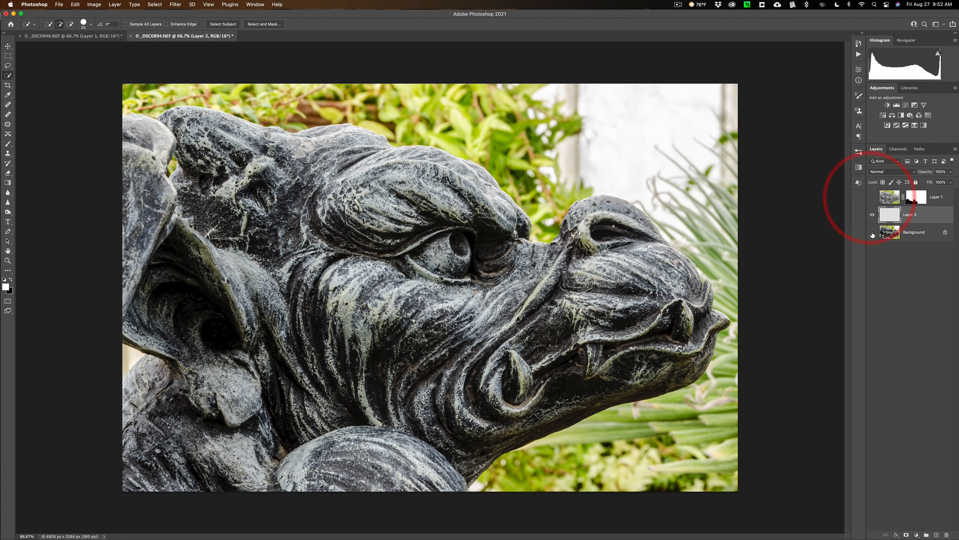
{"action": "left_click", "coordinate": [872, 232]}
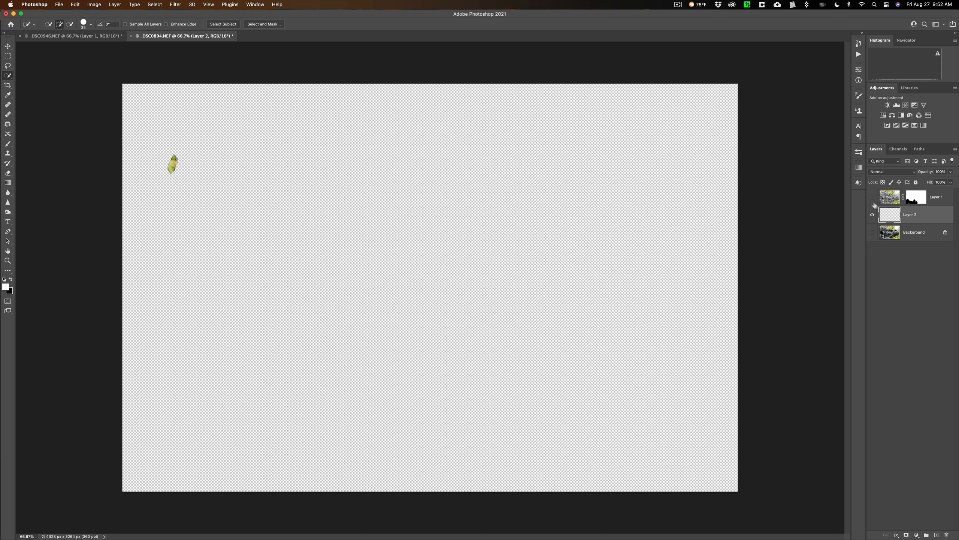
{"action": "left_click_drag", "start_coordinate": [893, 214], "coordinate": [886, 190]}
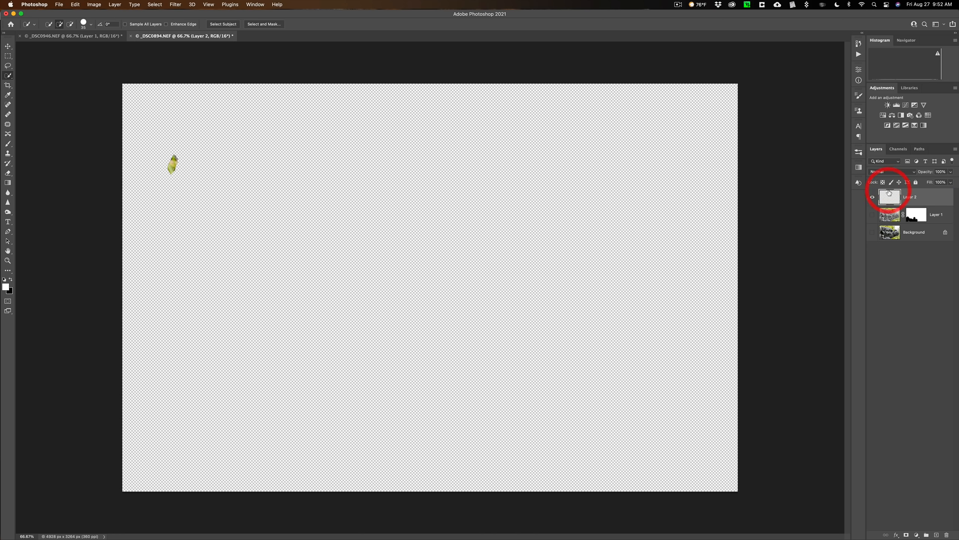
{"action": "left_click", "coordinate": [872, 214]}
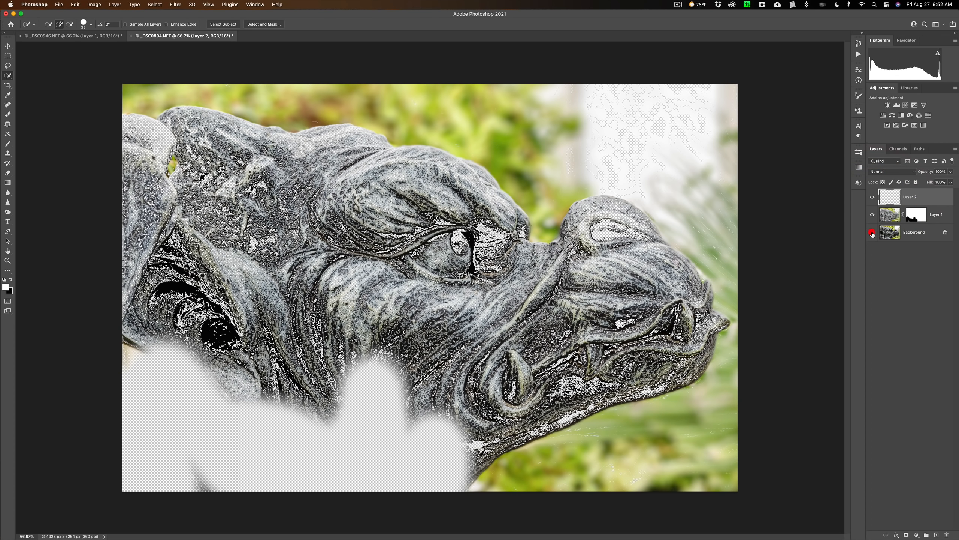
{"action": "left_click", "coordinate": [873, 232]}
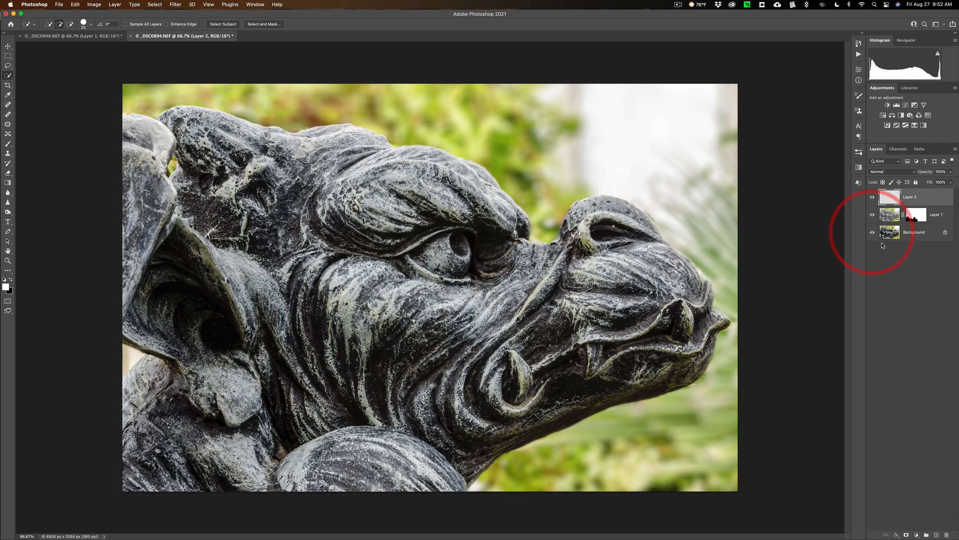
Step: Apply a 9.3-pixel Gaussian Blur to the foliage patch on Layer 2 within a selection loaded from its pixels, and clear the selection
{"action": "left_click", "coordinate": [882, 198]}
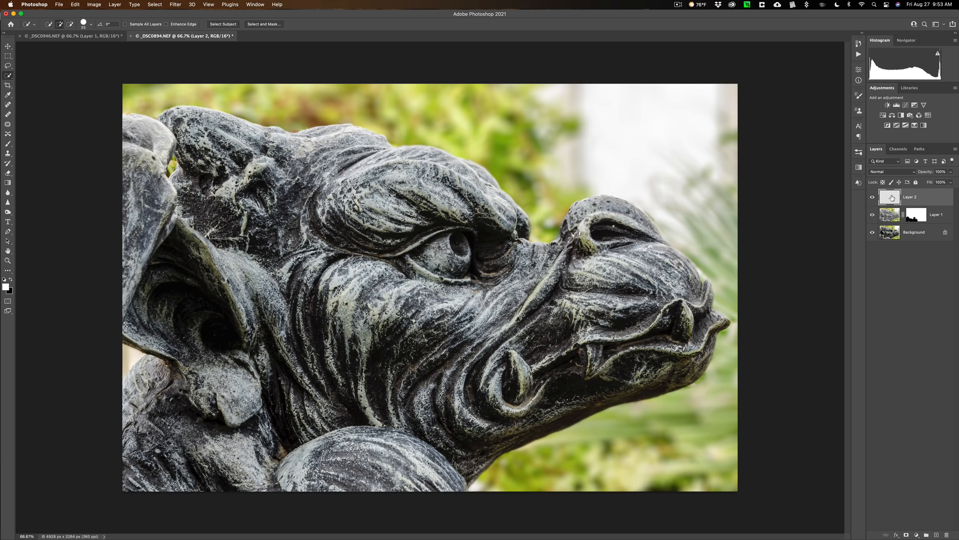
{"action": "key", "text": "super"}
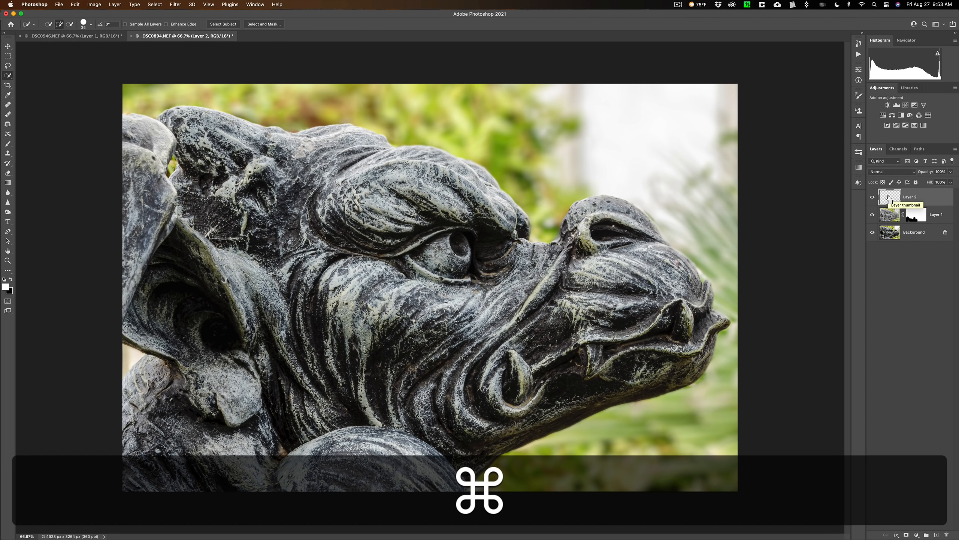
{"action": "left_click", "coordinate": [889, 198], "text": "super"}
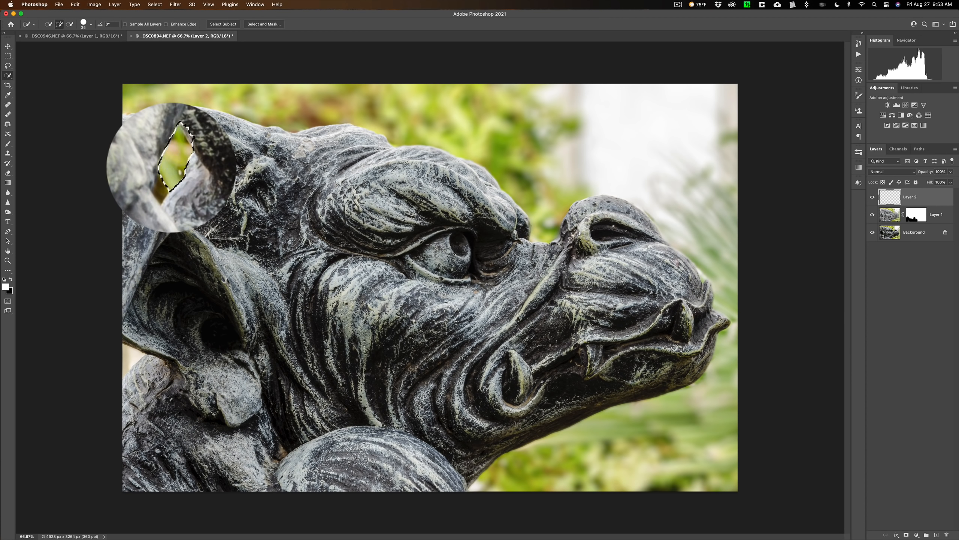
{"action": "left_click", "coordinate": [175, 4]}
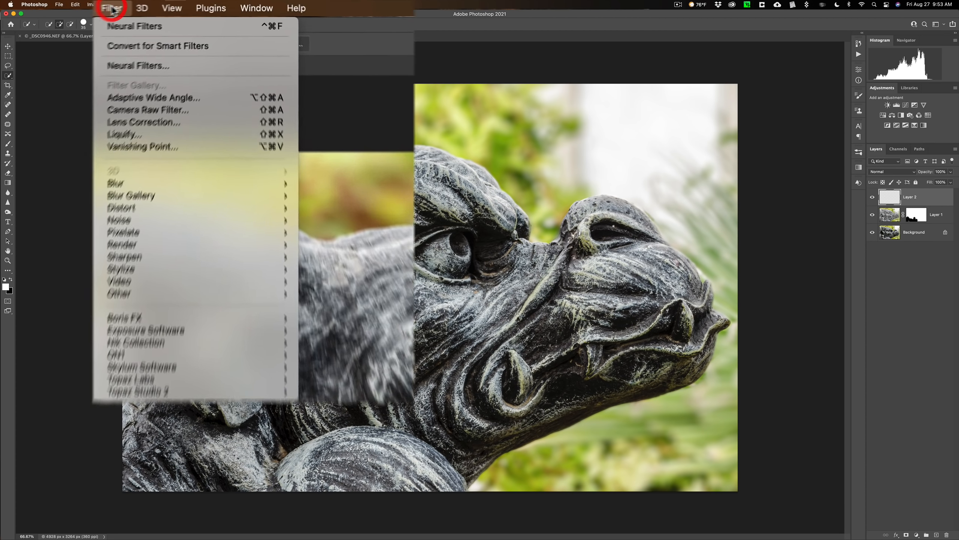
{"action": "mouse_move", "coordinate": [180, 200]}
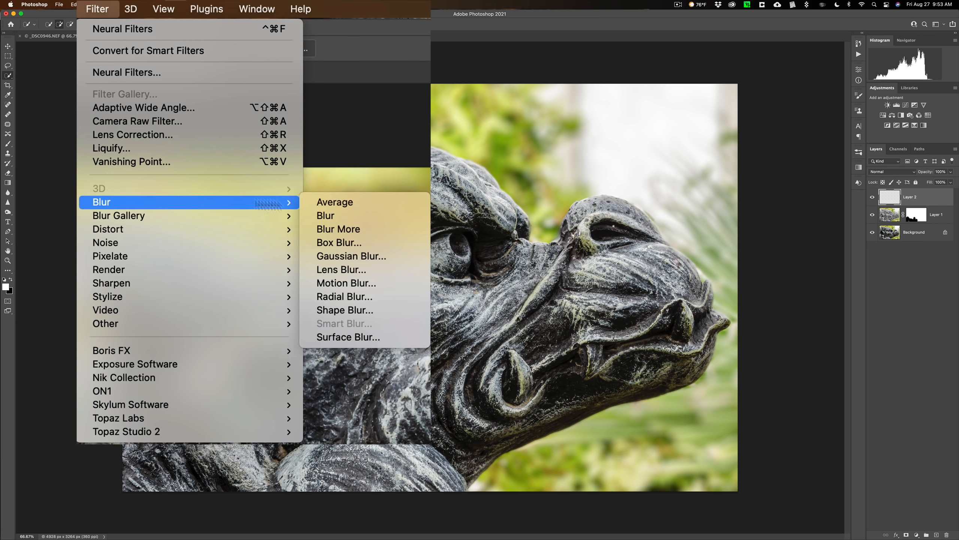
{"action": "left_click", "coordinate": [337, 257]}
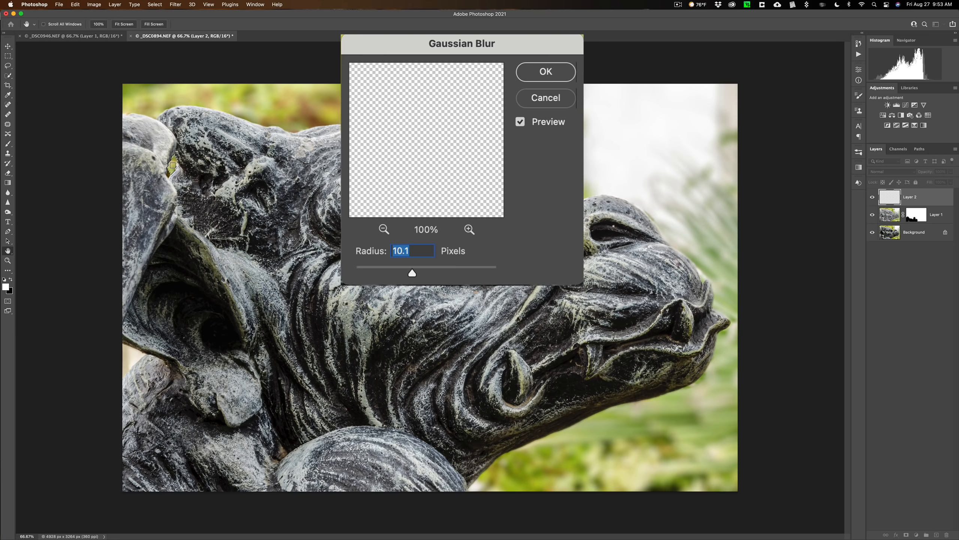
{"action": "left_click", "coordinate": [422, 217]}
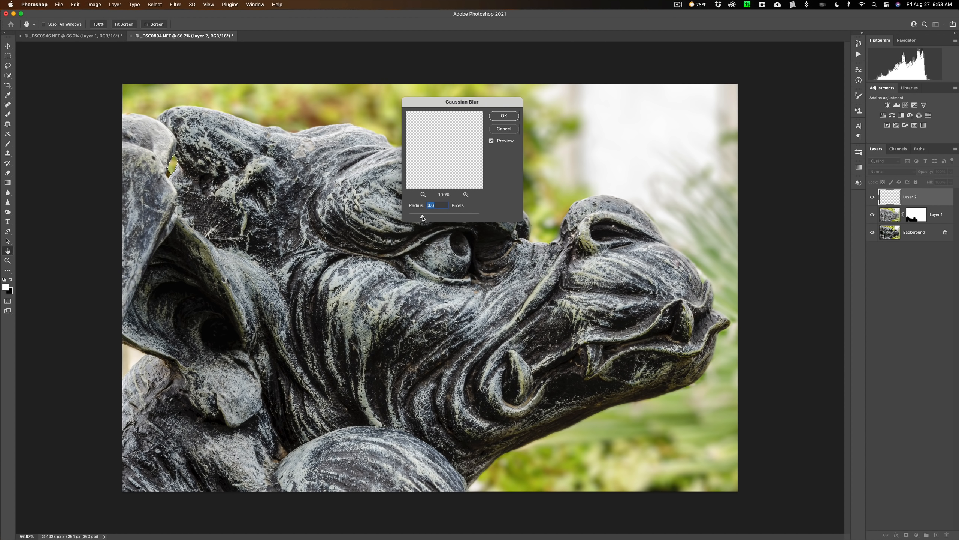
{"action": "left_click_drag", "start_coordinate": [467, 220], "coordinate": [438, 219]}
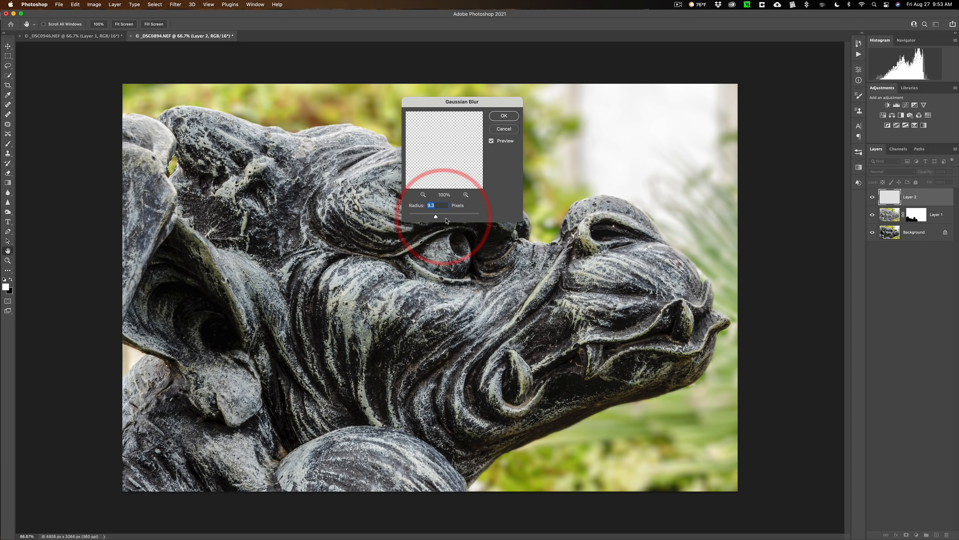
{"action": "left_click", "coordinate": [499, 116]}
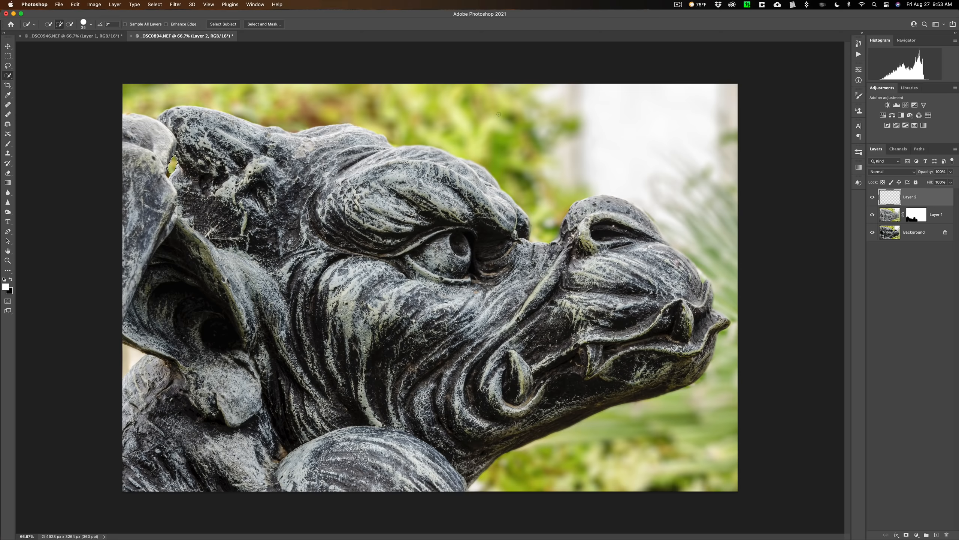
{"action": "key", "text": "super+d"}
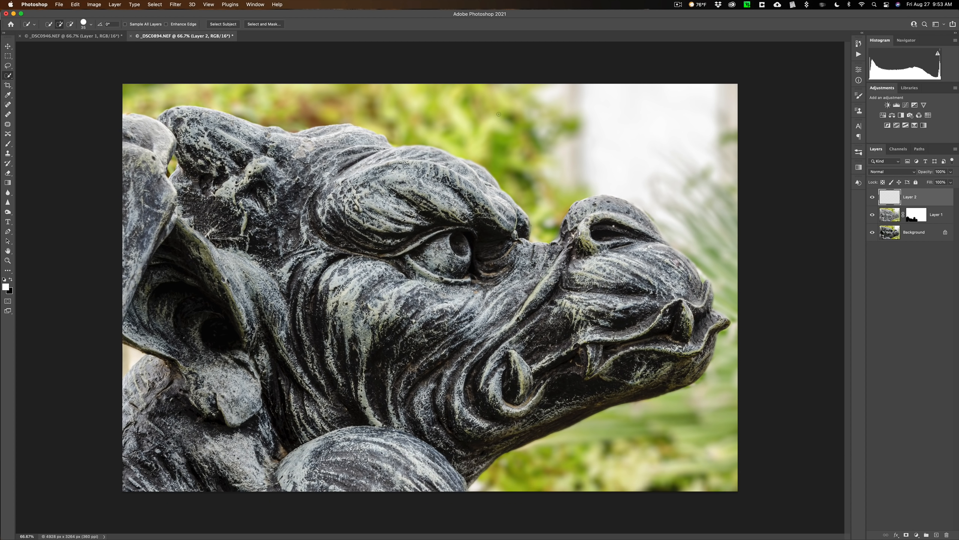
Step: Delete the foliage patch layer and the masked Depth Blur layer together, leaving only the original Background
{"action": "left_click", "coordinate": [946, 214]}
{"action": "left_click", "coordinate": [931, 198], "text": "super"}
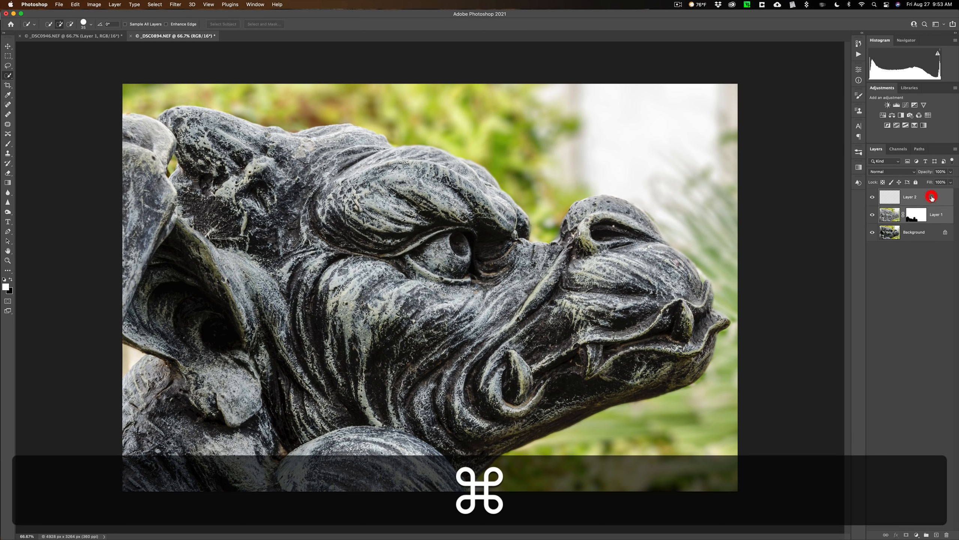
{"action": "left_click_drag", "start_coordinate": [931, 197], "coordinate": [946, 534]}
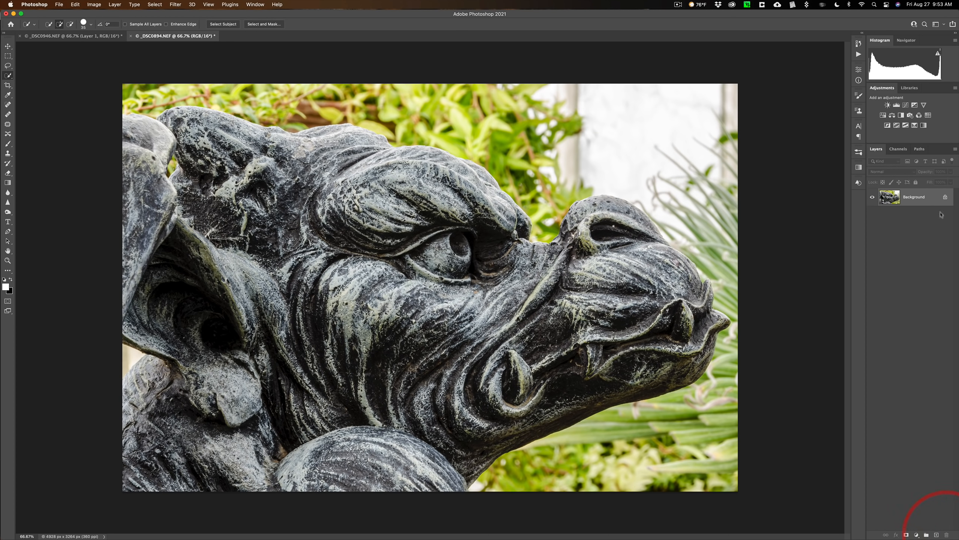
Step: Open the Neural Filters on the gargoyle's Background layer and enable Depth Blur
{"action": "left_click", "coordinate": [922, 195]}
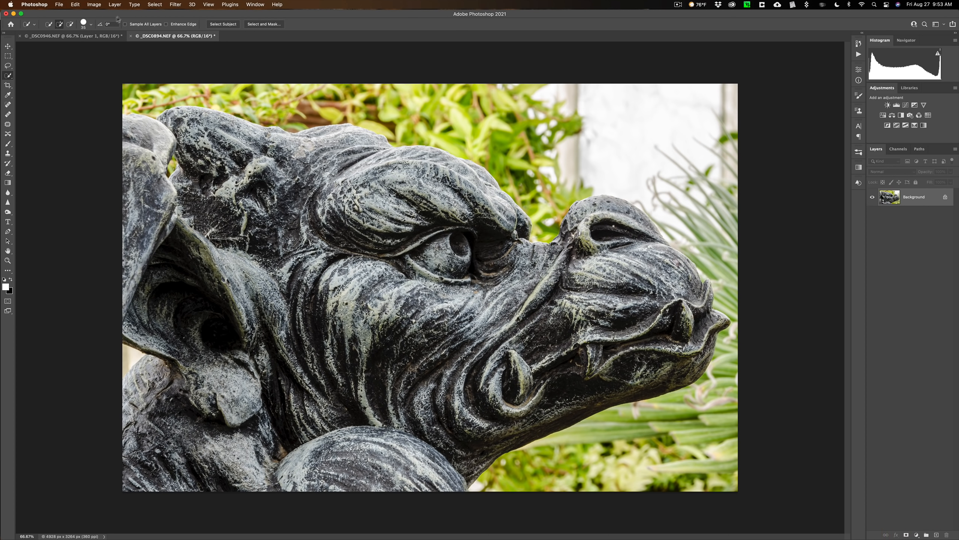
{"action": "left_click", "coordinate": [173, 5]}
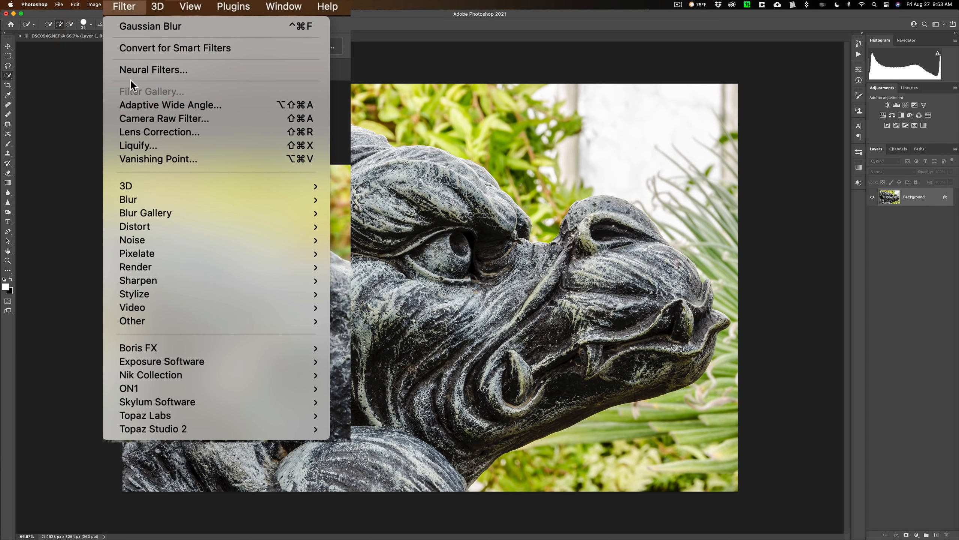
{"action": "left_click", "coordinate": [134, 71]}
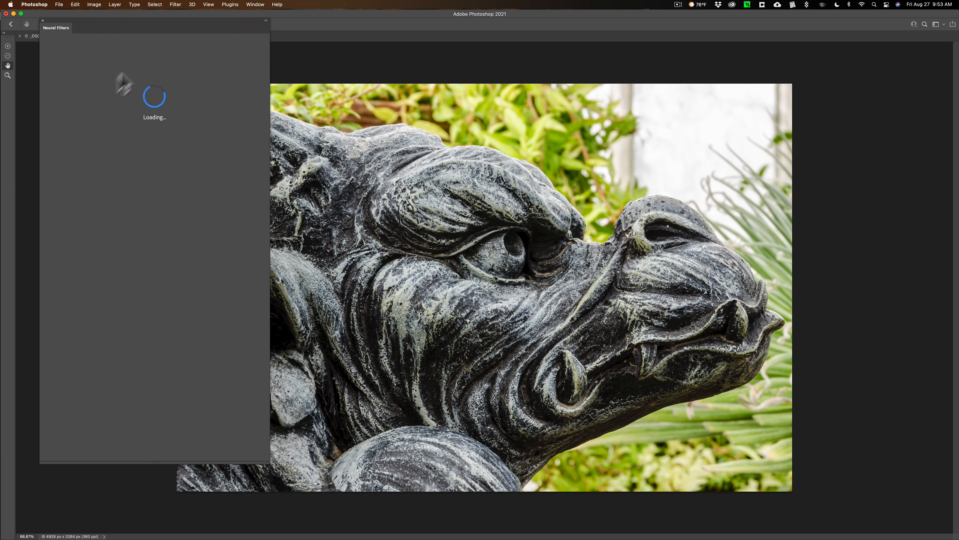
{"action": "left_click", "coordinate": [65, 185]}
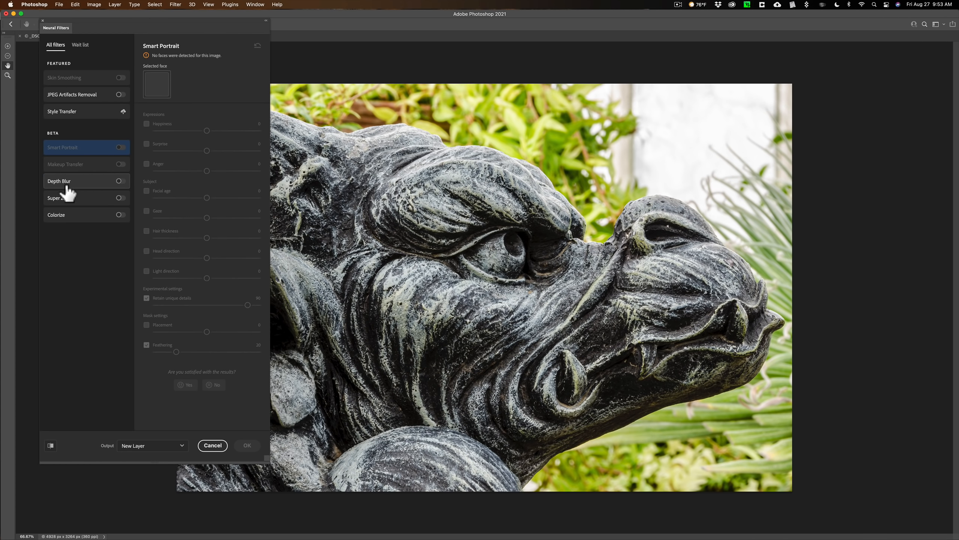
{"action": "left_click", "coordinate": [121, 181]}
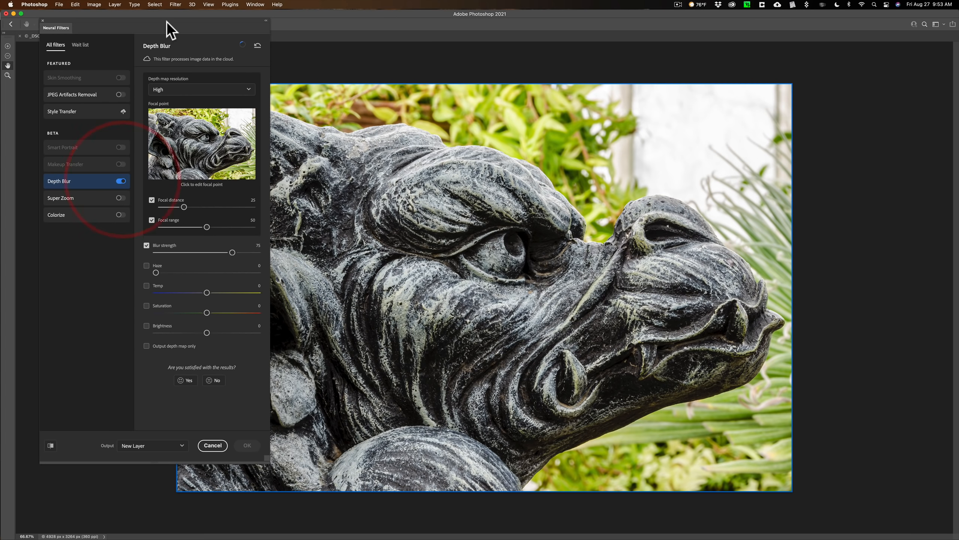
Step: Preview only the depth map, set its resolution to Low, and return the preview to the blurred image
{"action": "left_click_drag", "start_coordinate": [167, 18], "coordinate": [122, 24]}
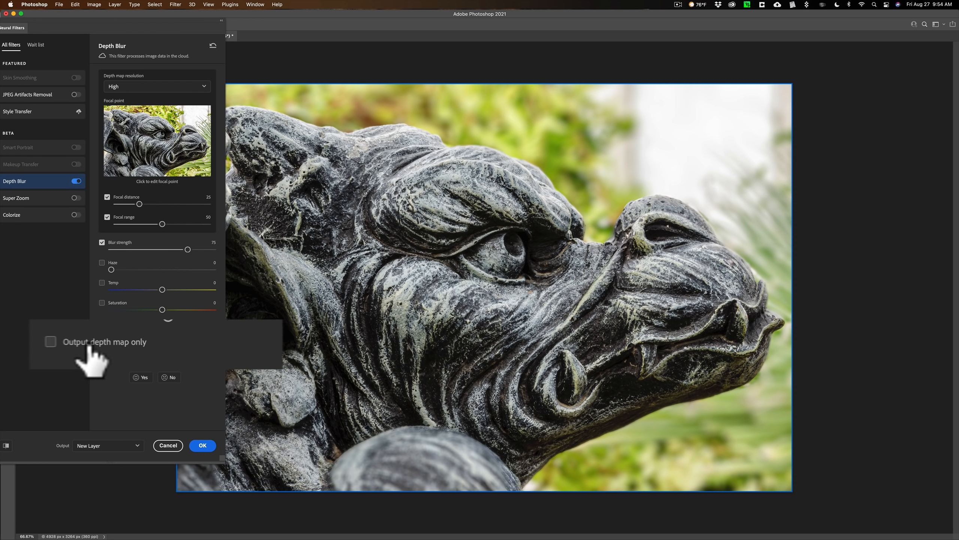
{"action": "left_click", "coordinate": [48, 343]}
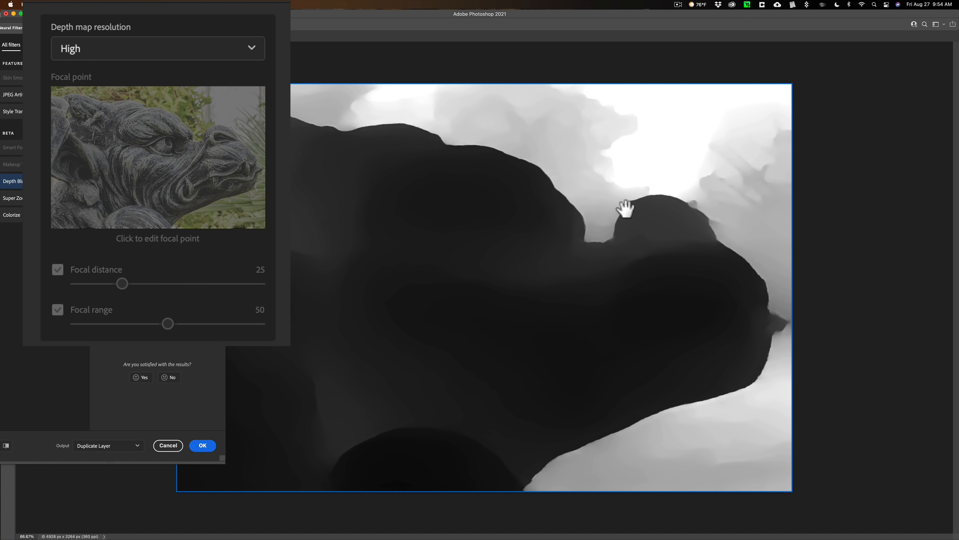
{"action": "left_click", "coordinate": [138, 48]}
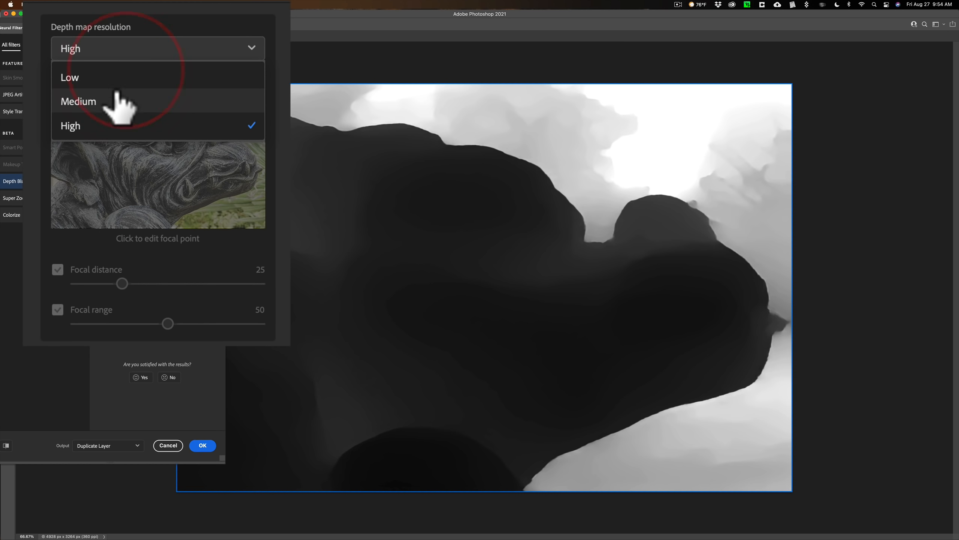
{"action": "left_click", "coordinate": [107, 77]}
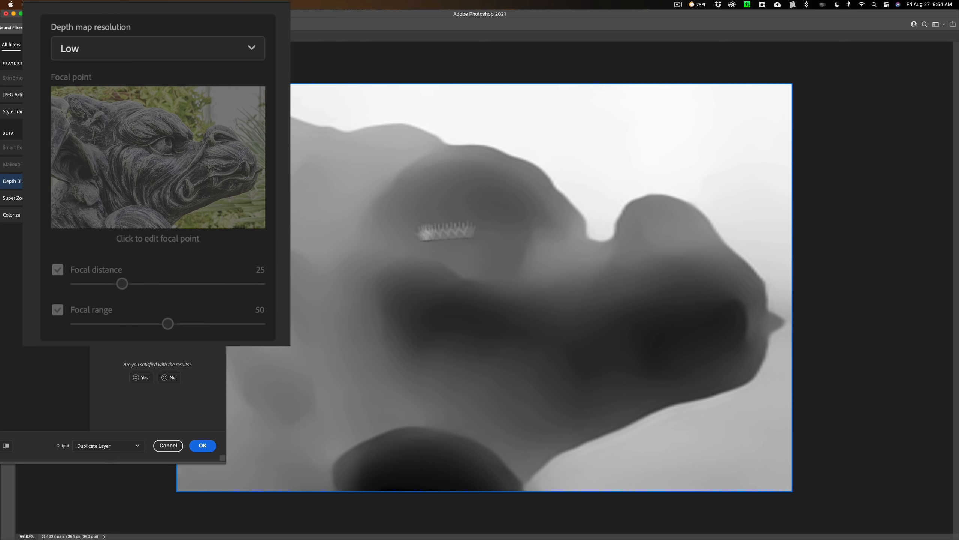
{"action": "left_click", "coordinate": [102, 346]}
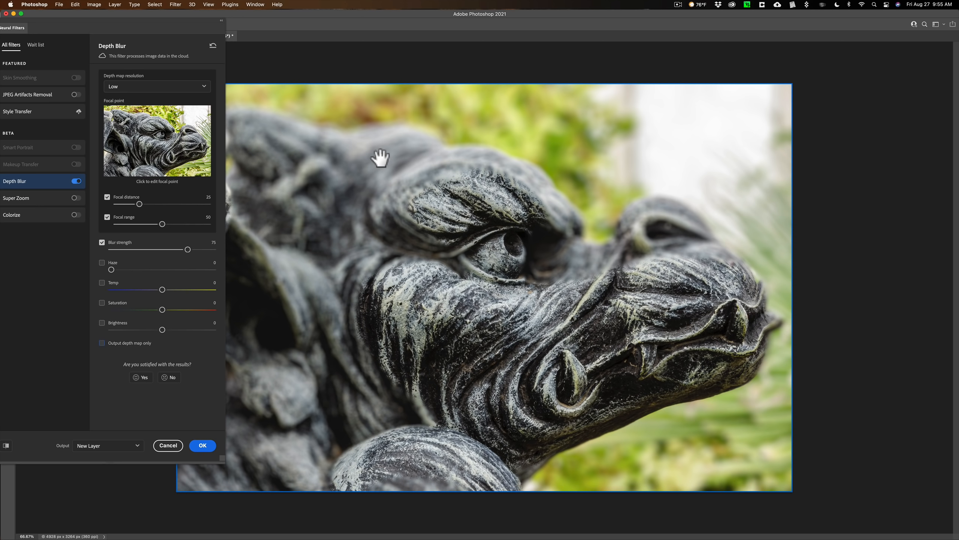
Step: Compare the blur by setting the depth map resolution to Medium and back to High
{"action": "left_click", "coordinate": [123, 89]}
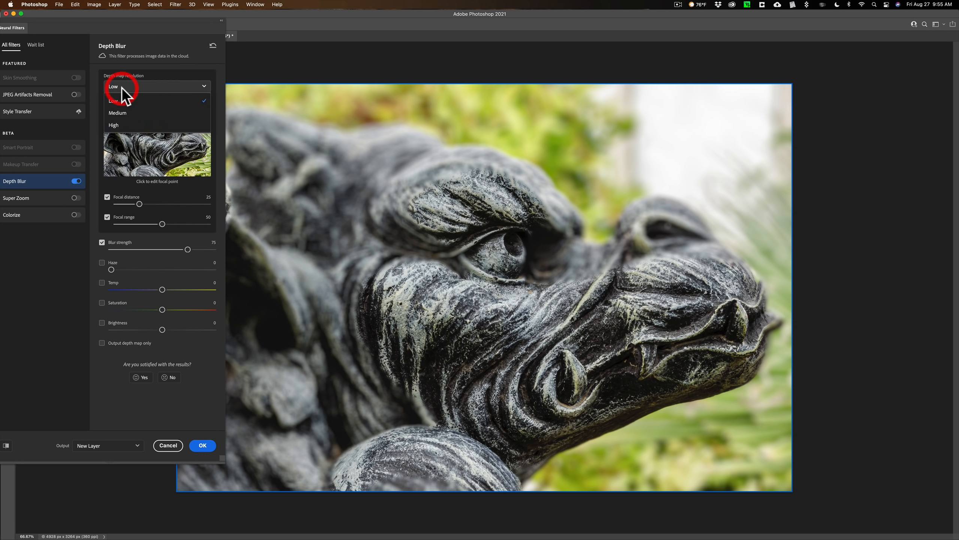
{"action": "left_click", "coordinate": [122, 110]}
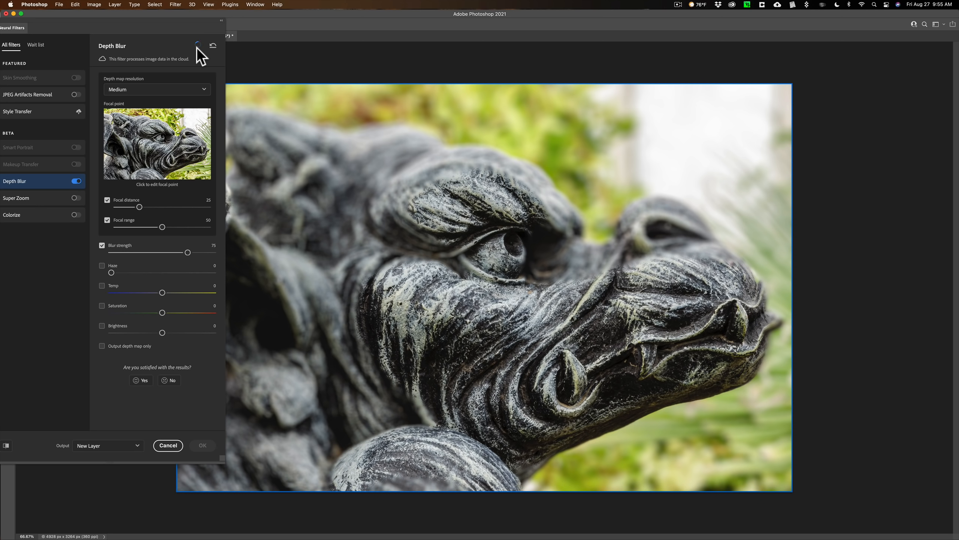
{"action": "left_click", "coordinate": [185, 91]}
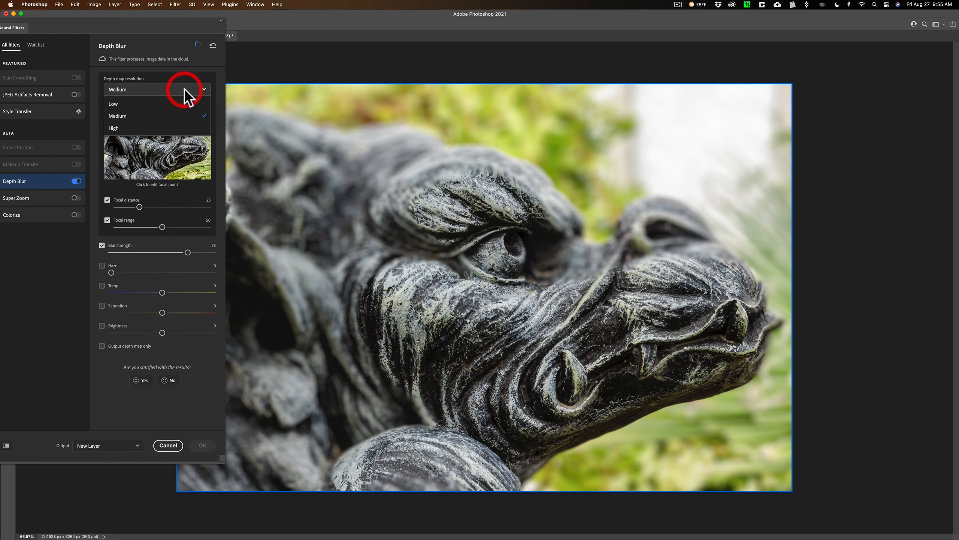
{"action": "left_click", "coordinate": [107, 129]}
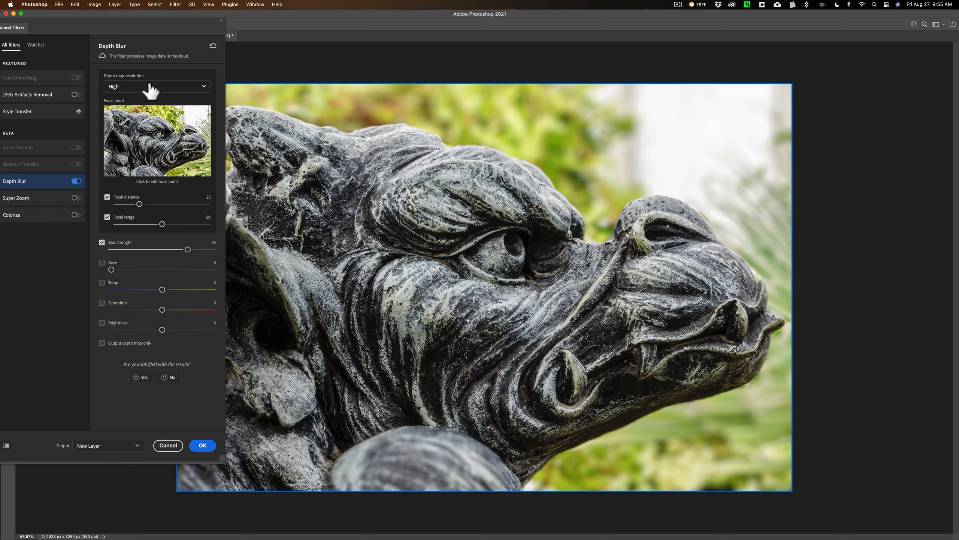
Step: Output only the High-resolution depth map to a duplicate layer and apply the Depth Blur filter
{"action": "left_click", "coordinate": [102, 343]}
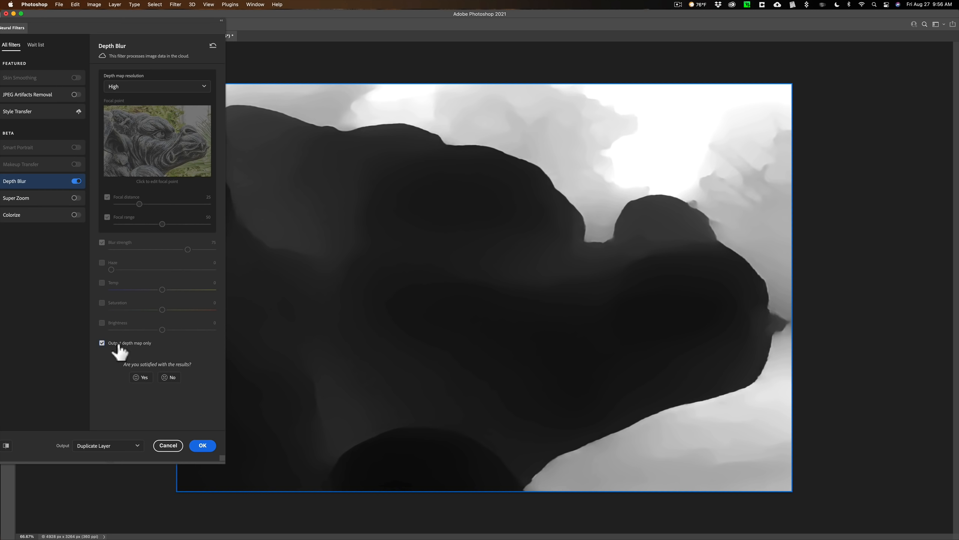
{"action": "left_click", "coordinate": [203, 446]}
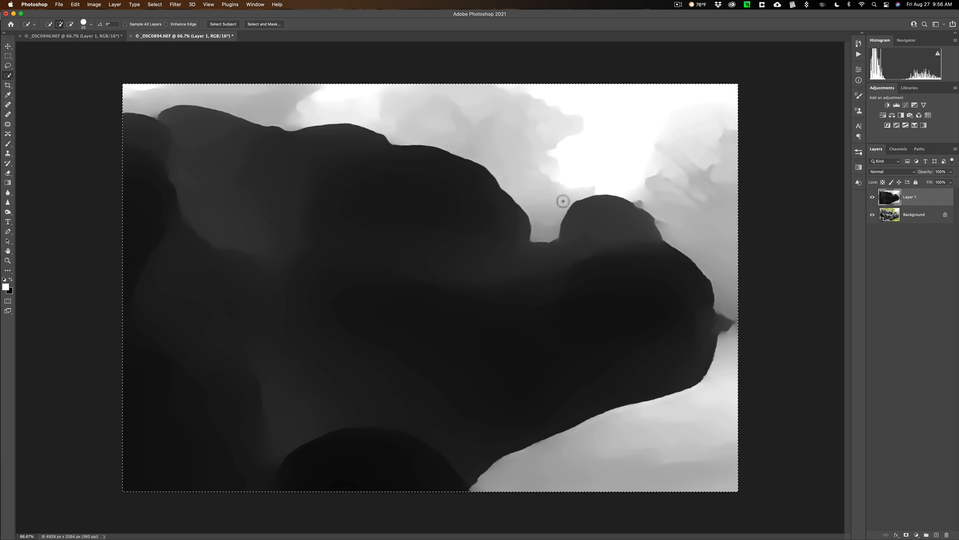
Step: Select the entire depth map layer and show the document's channels
{"action": "key", "text": "super"}
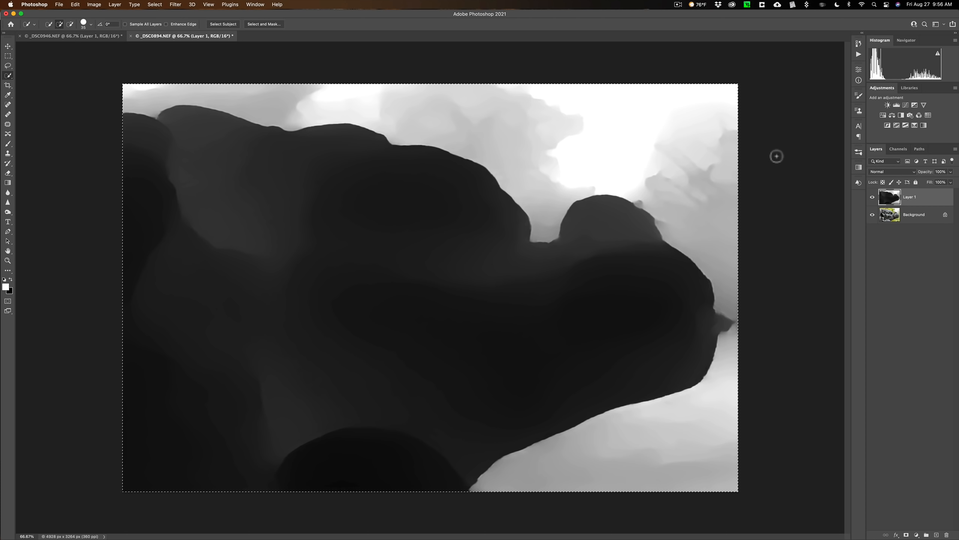
{"action": "left_click", "coordinate": [827, 120]}
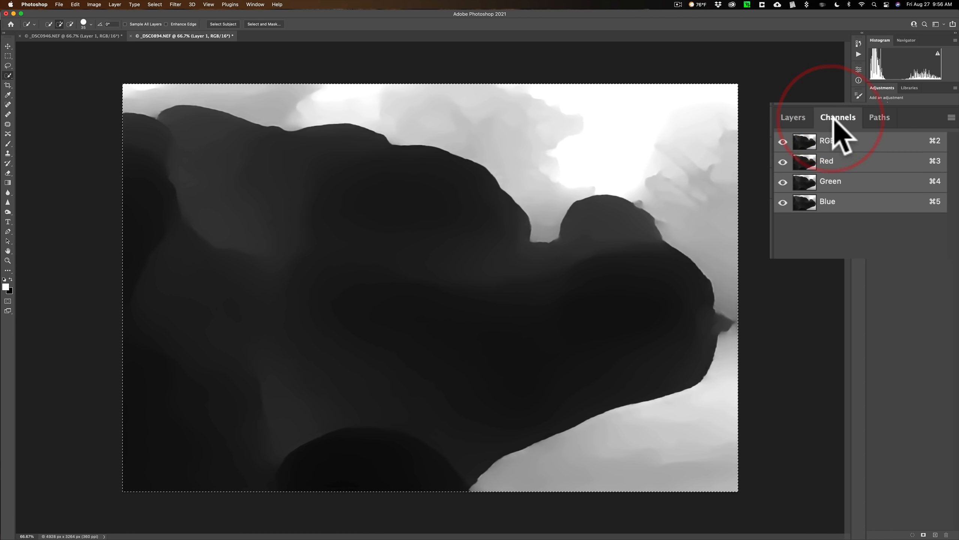